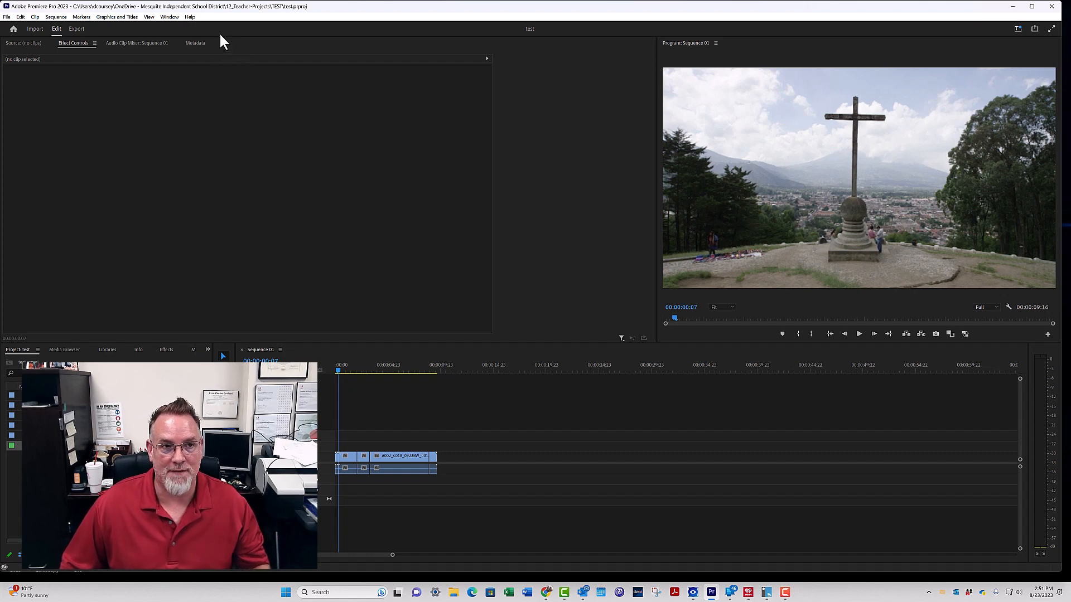
- Open Essential Graphics, search its templates for "title" and for "lower third", and clear the search
left_click(165, 14)
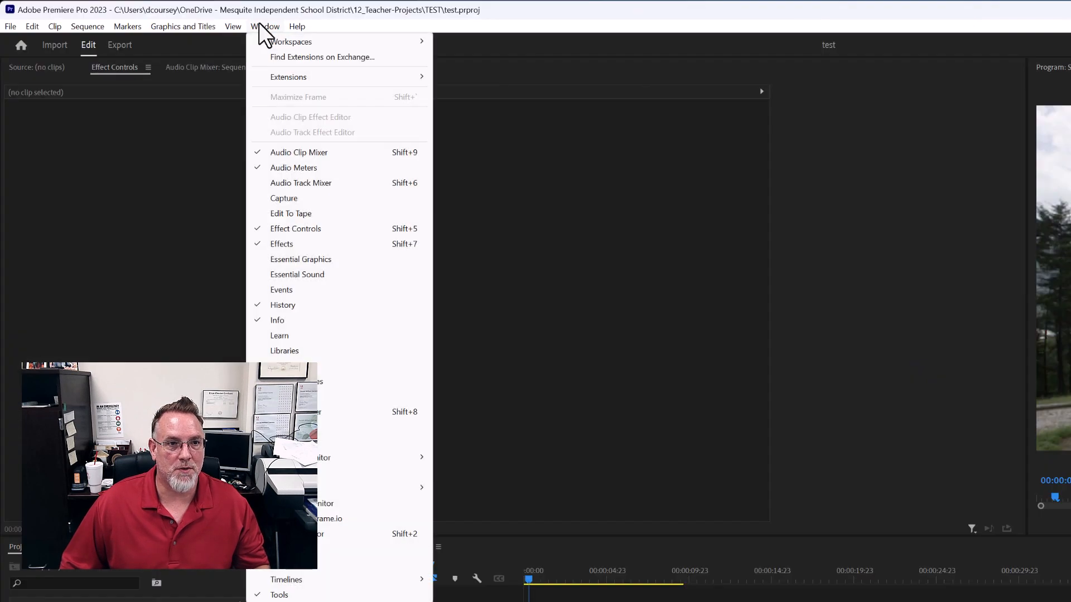
left_click(299, 259)
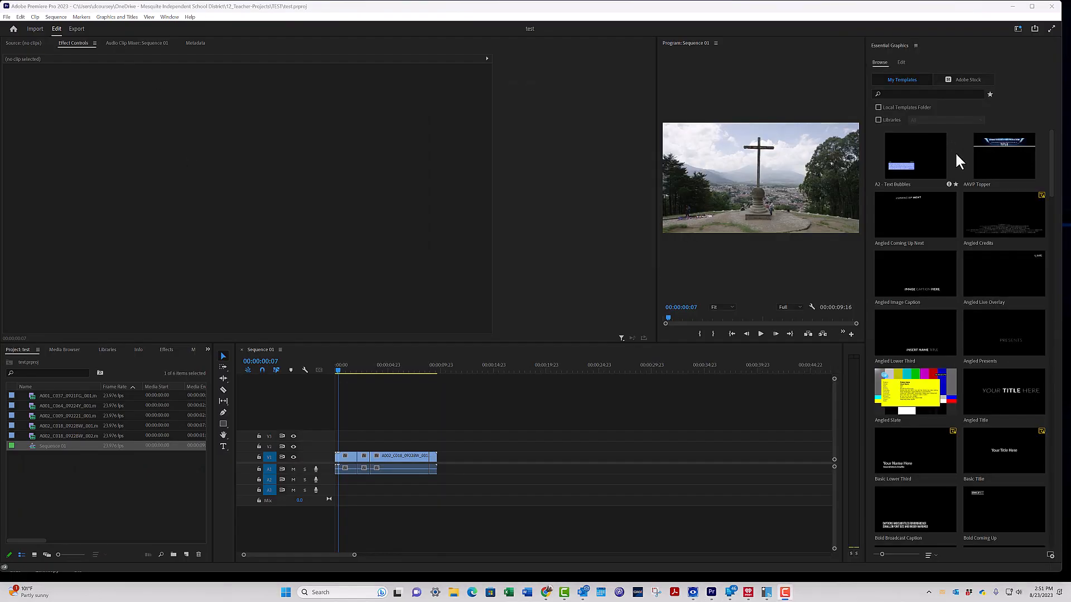
left_click(910, 93)
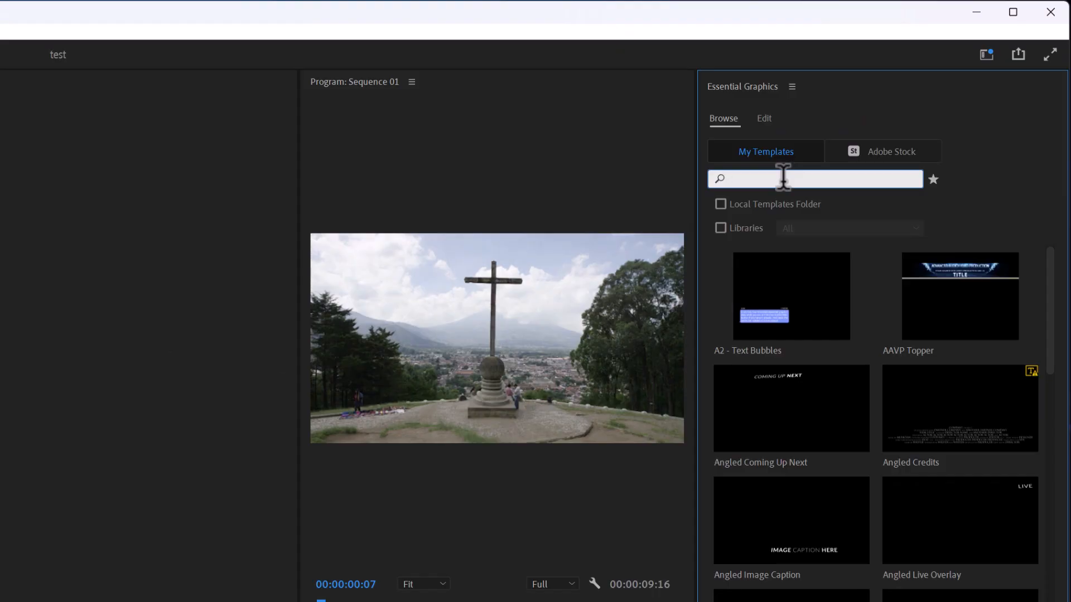
type("title")
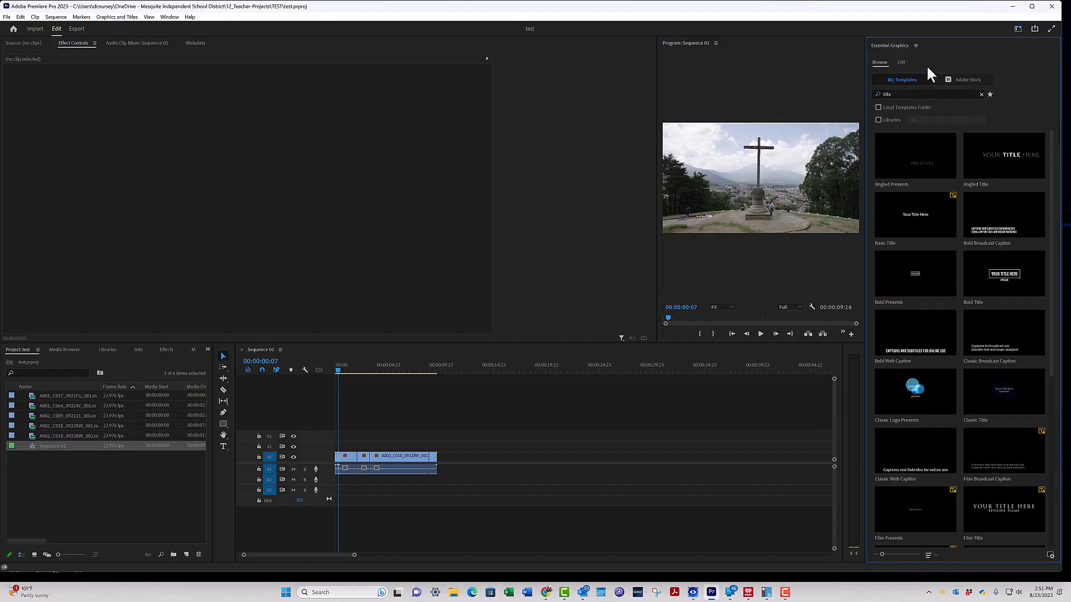
double_click(885, 94)
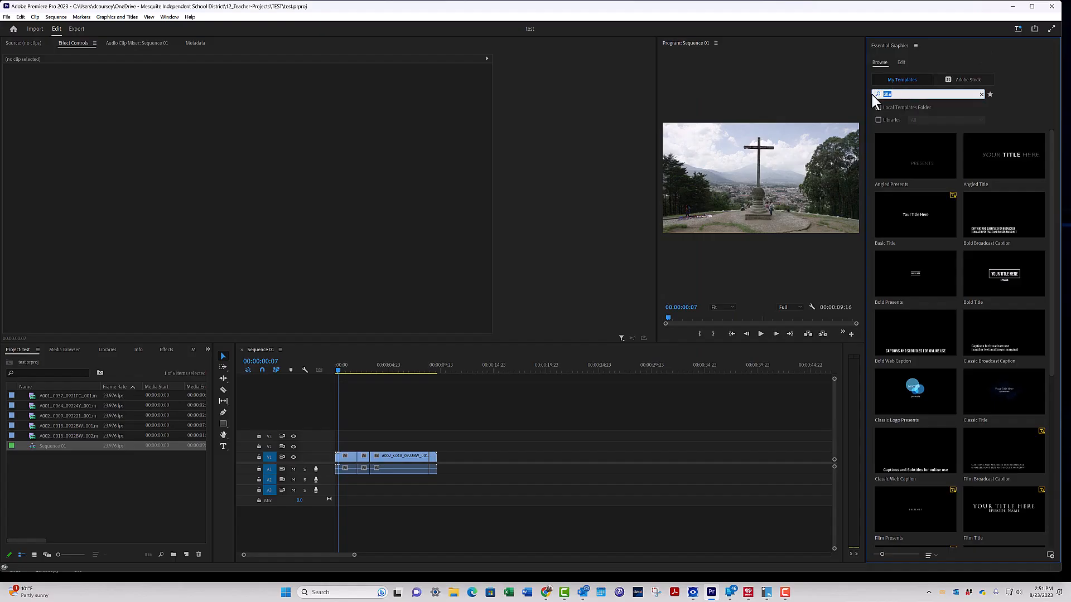
type("lower third")
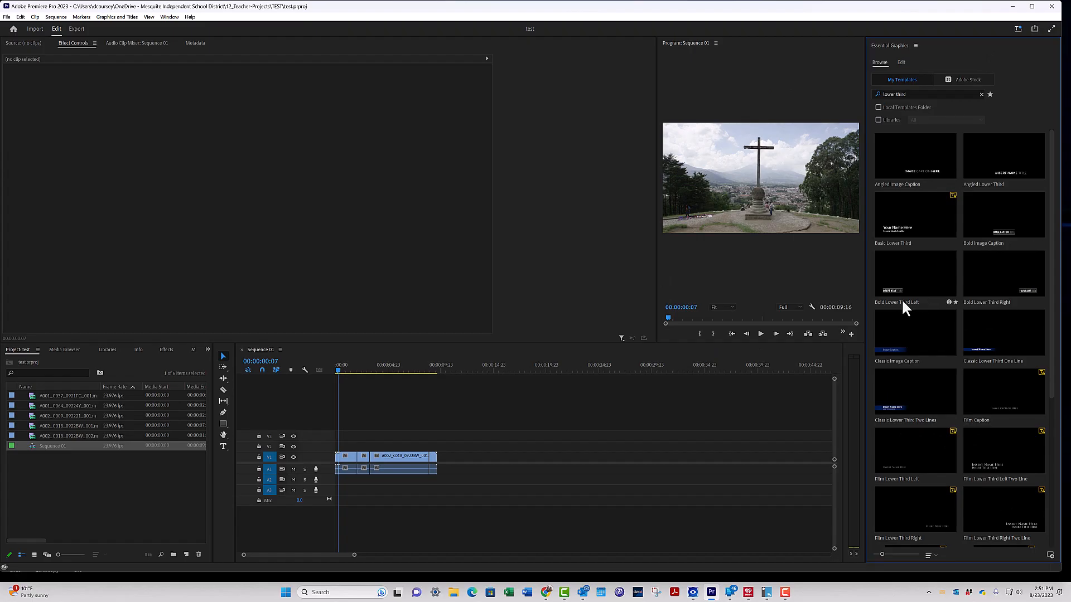
left_click(981, 94)
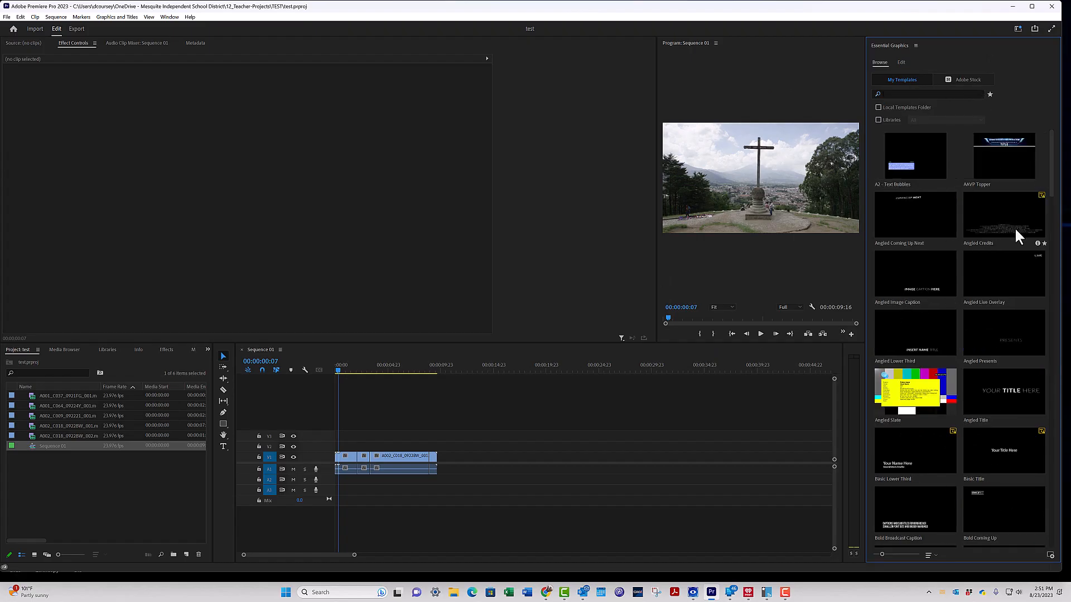
- Place the Angled Title template on track V2 above the start of the aerial jungle clip and play it back
scroll(1048, 220, "down", 15)
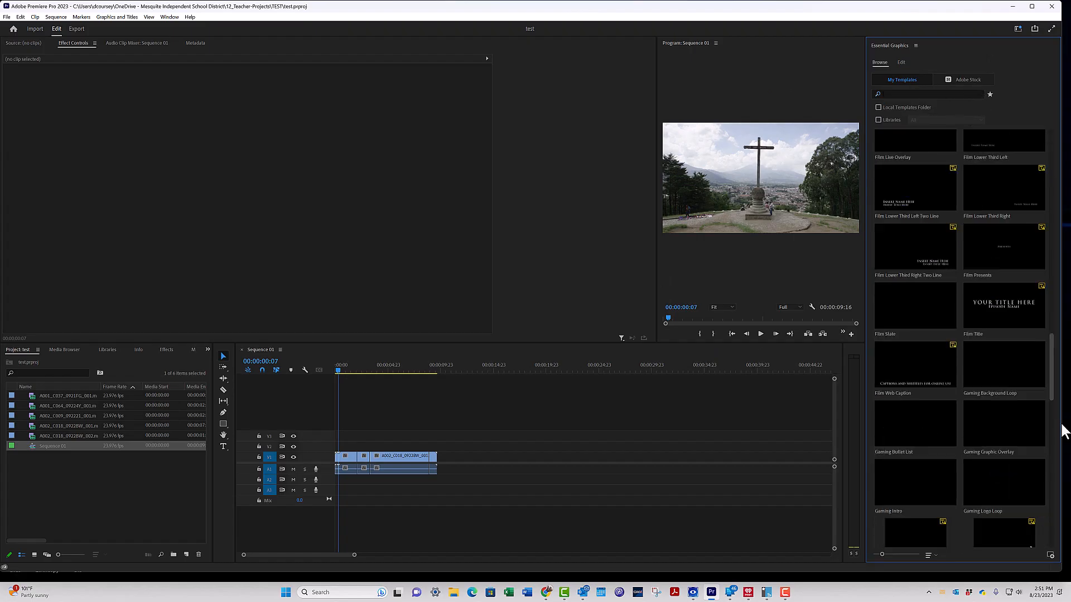
scroll(1056, 446, "up", 8)
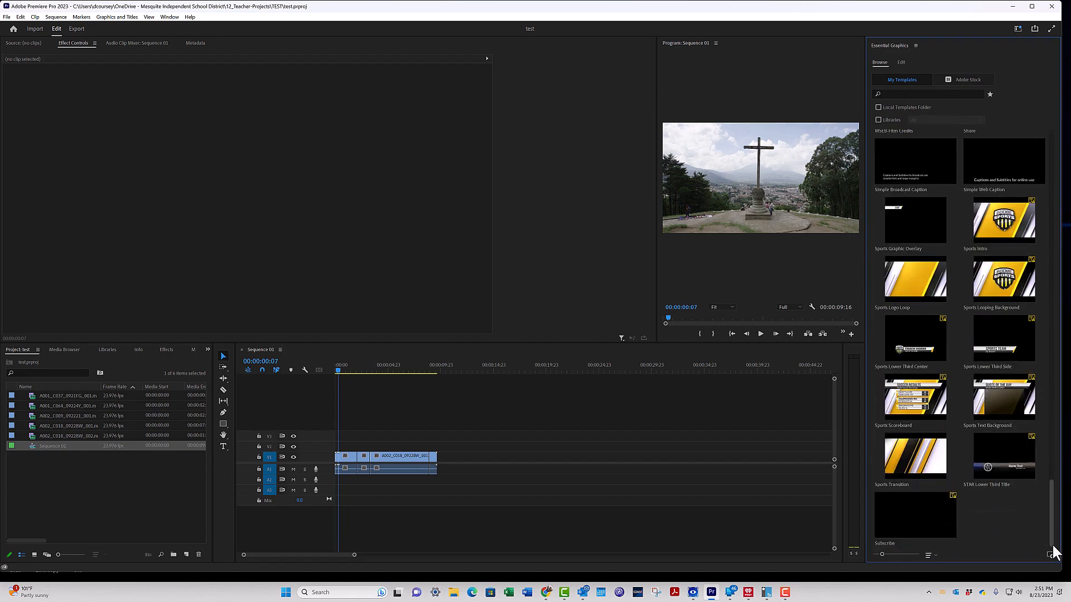
scroll(993, 217, "up", 8)
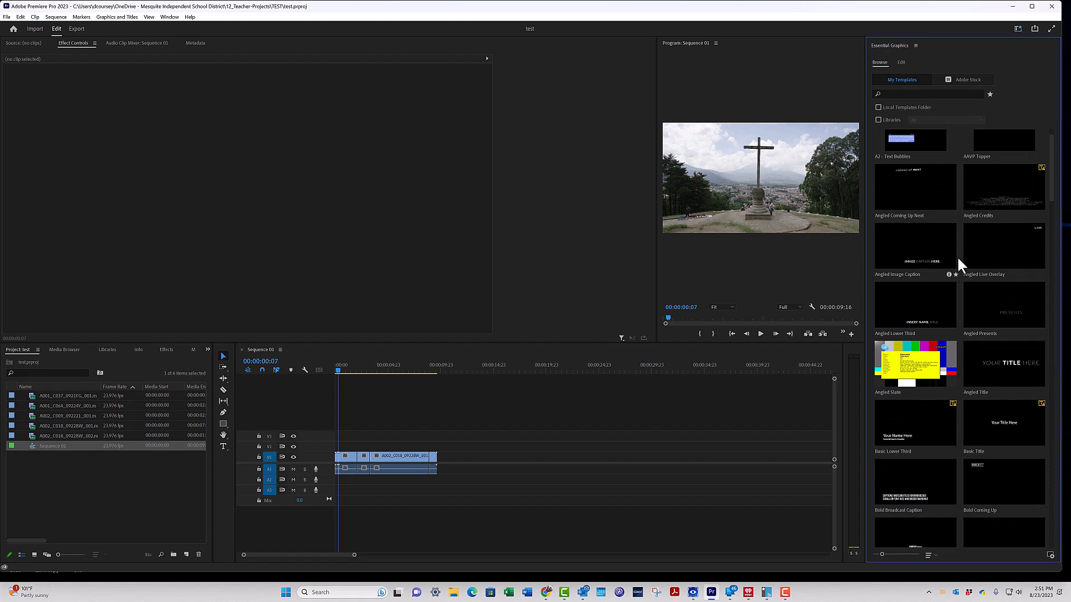
scroll(945, 256, "up", 1)
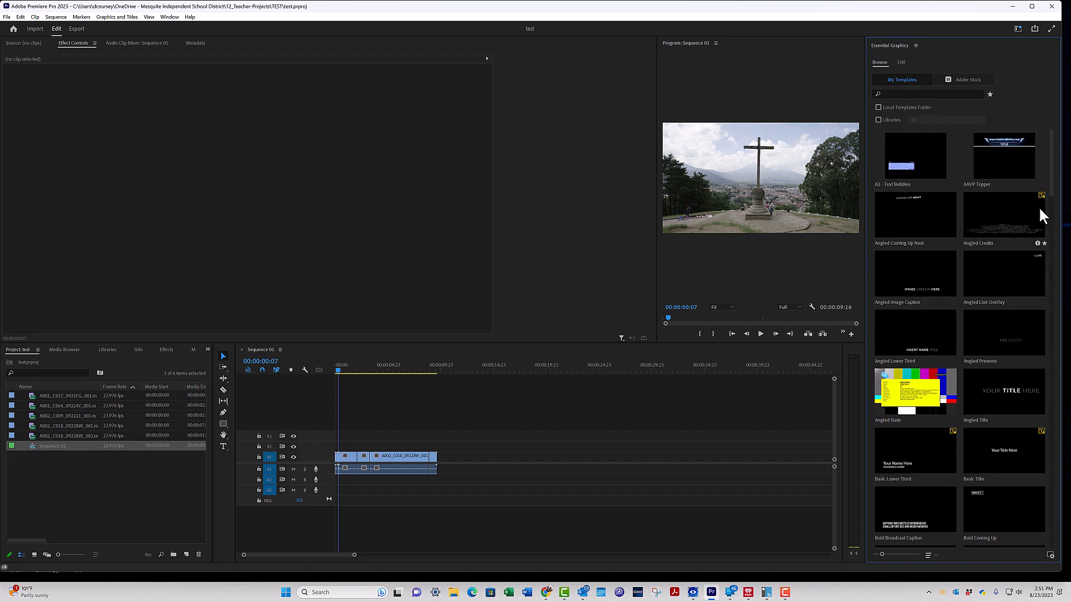
scroll(1048, 198, "down", 3)
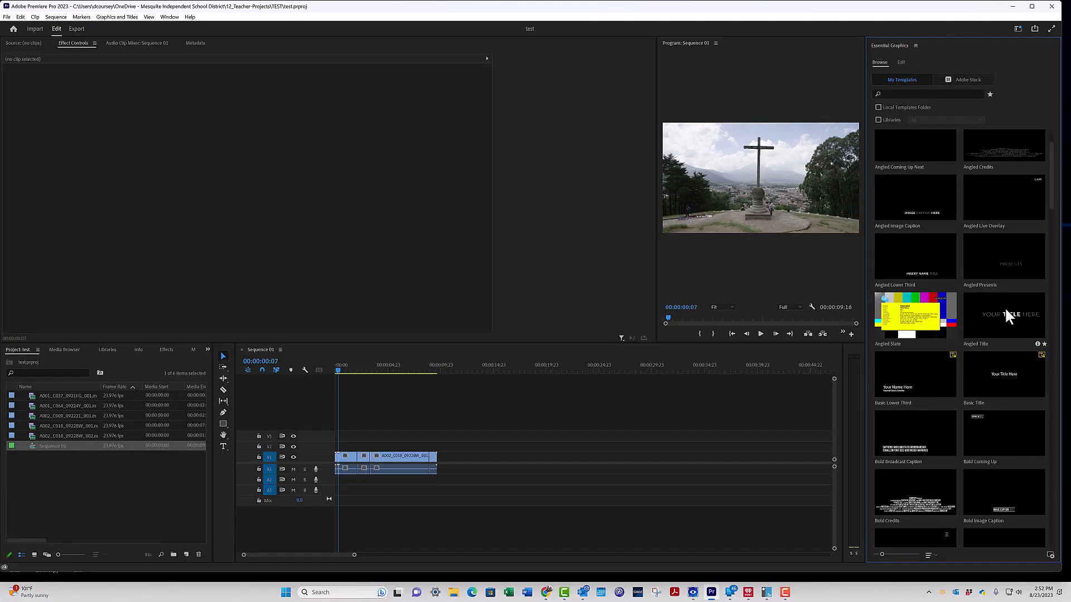
left_click_drag(994, 308, 254, 471)
left_click_drag(382, 450, 383, 451)
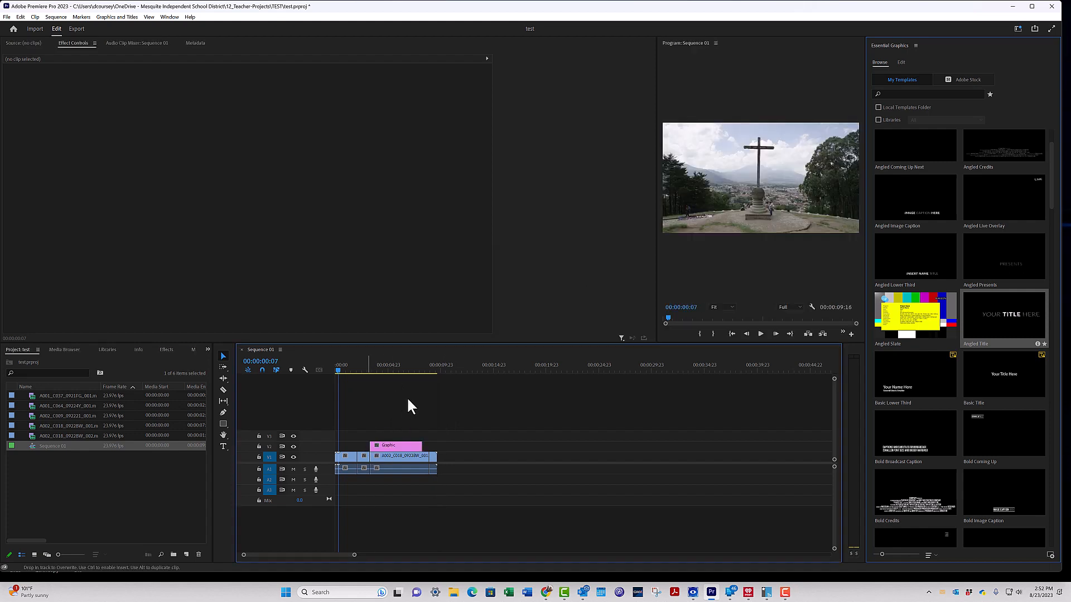
left_click(373, 366)
key("space")
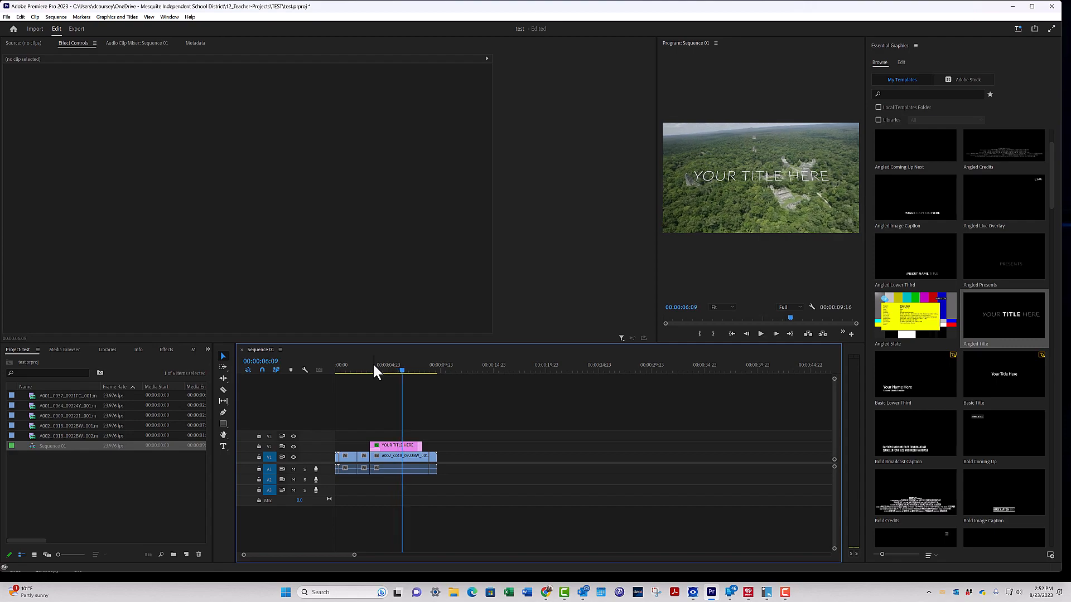
- Replace the placeholder text of the title with "Brazil"
left_click(768, 173)
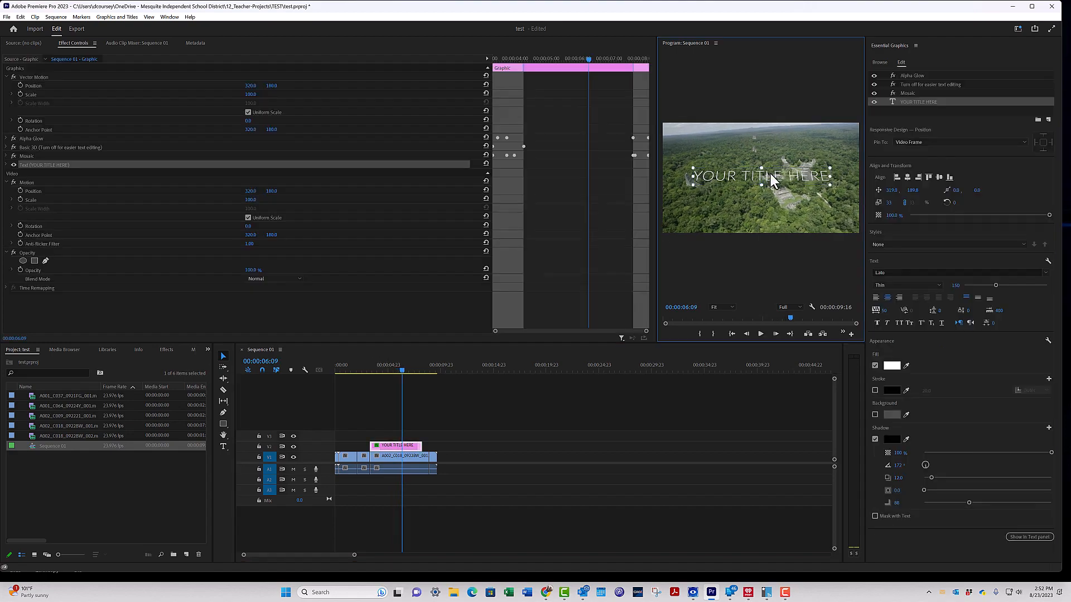
double_click(381, 366)
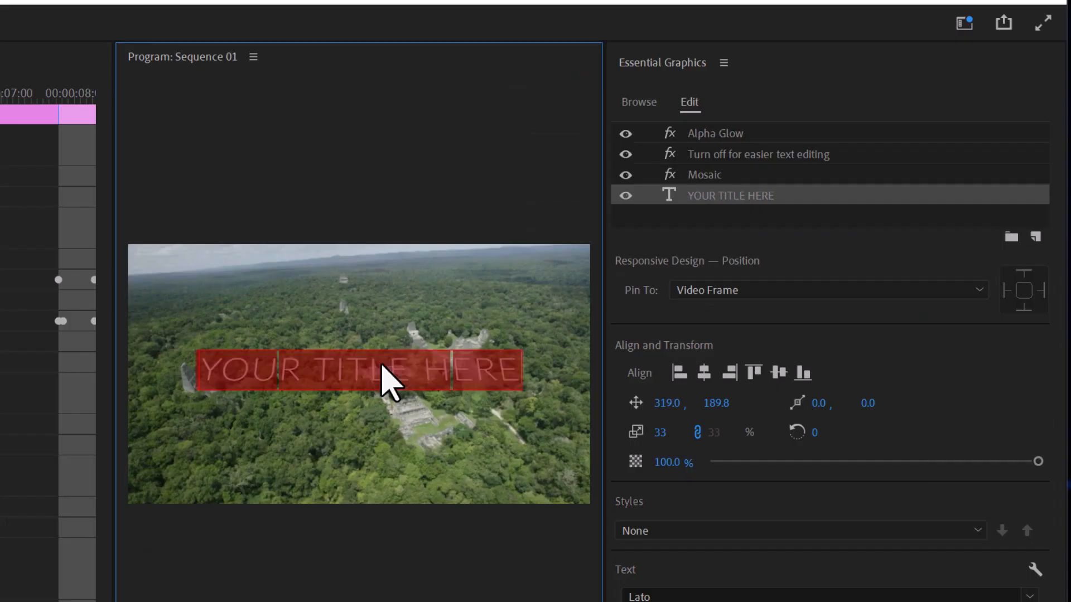
type("Br")
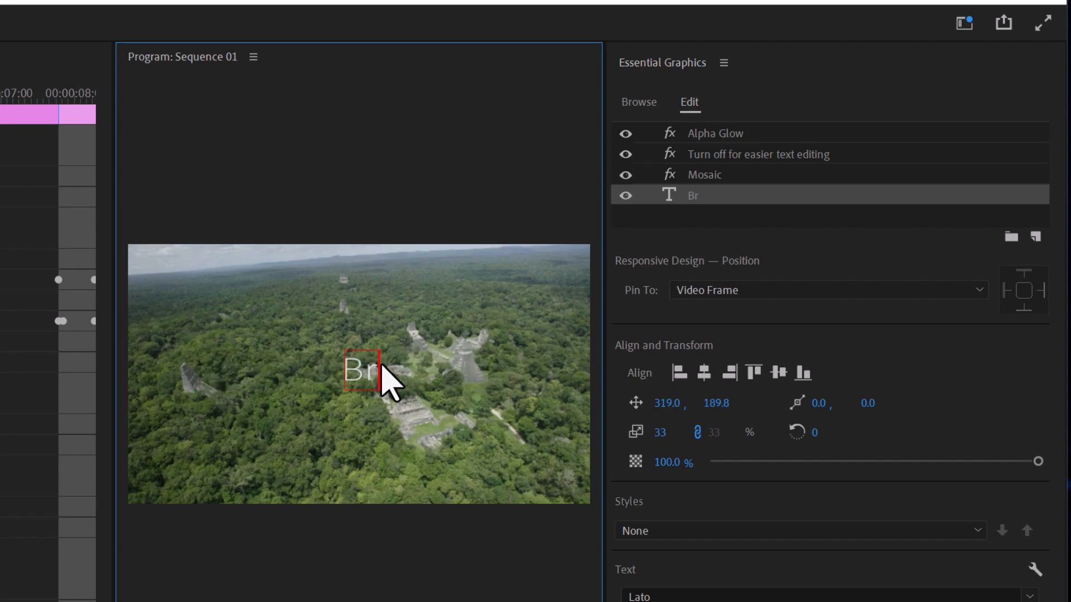
type("o")
key("BackSpace")
type("azil")
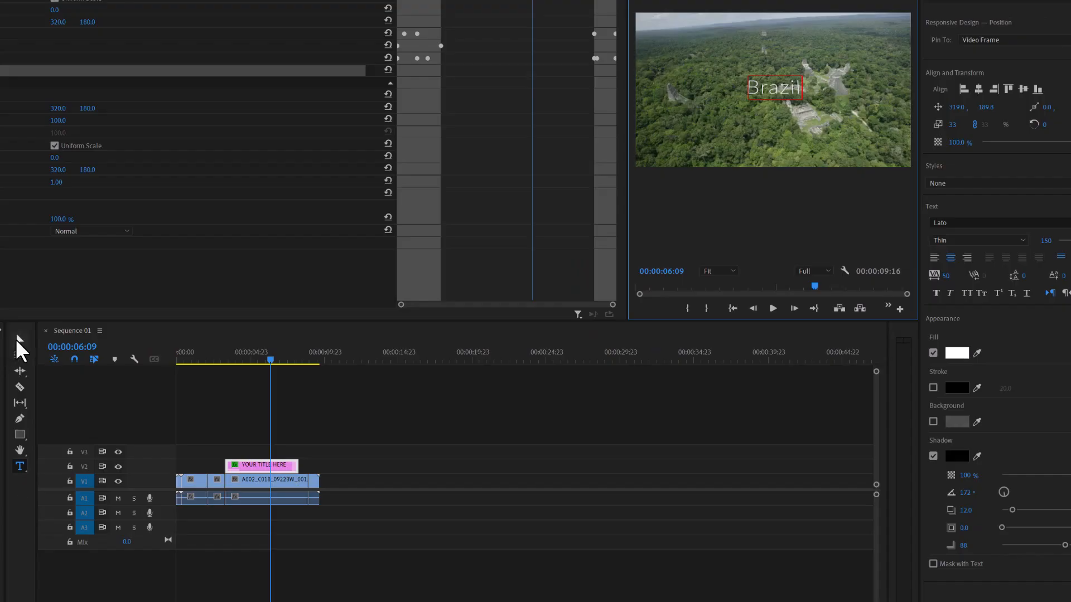
left_click(17, 339)
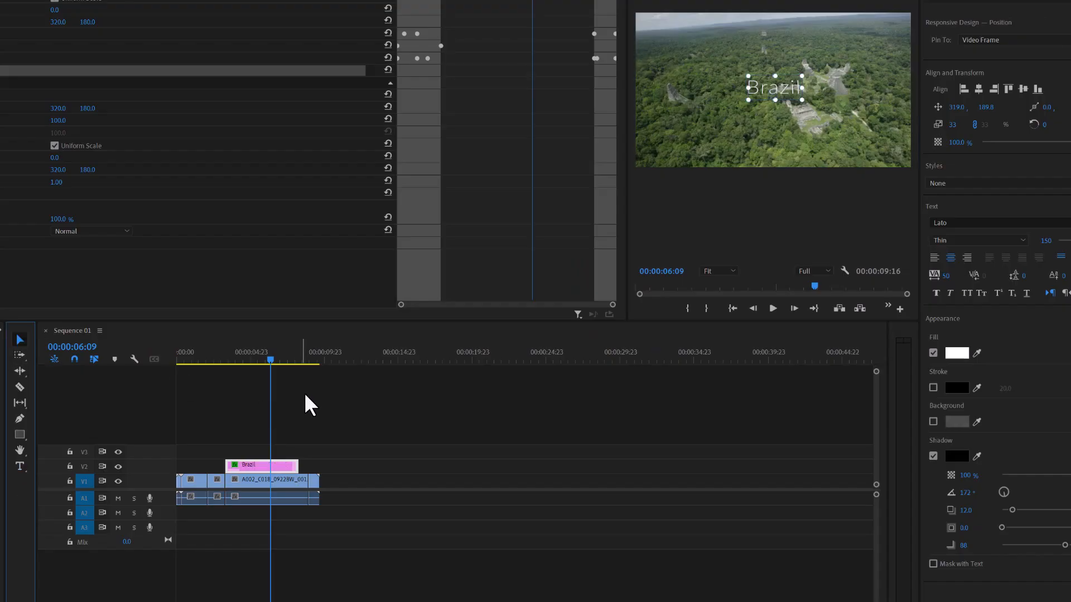
- Enlarge the Brazil text to a scale of about 69% and play the sequence from just before the title
left_click_drag(803, 100, 920, 127)
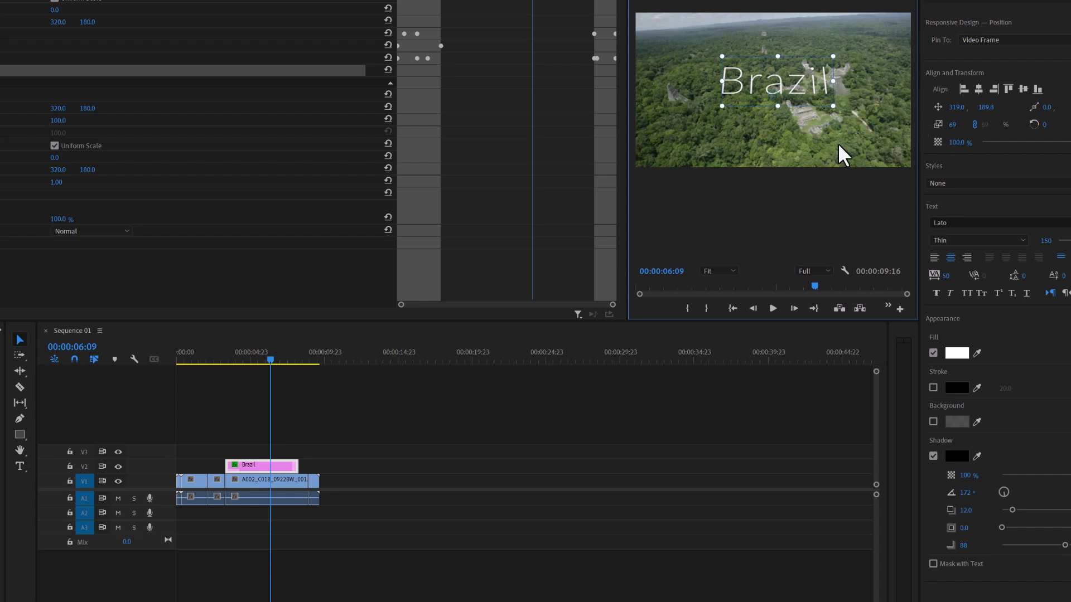
left_click_drag(252, 349, 218, 352)
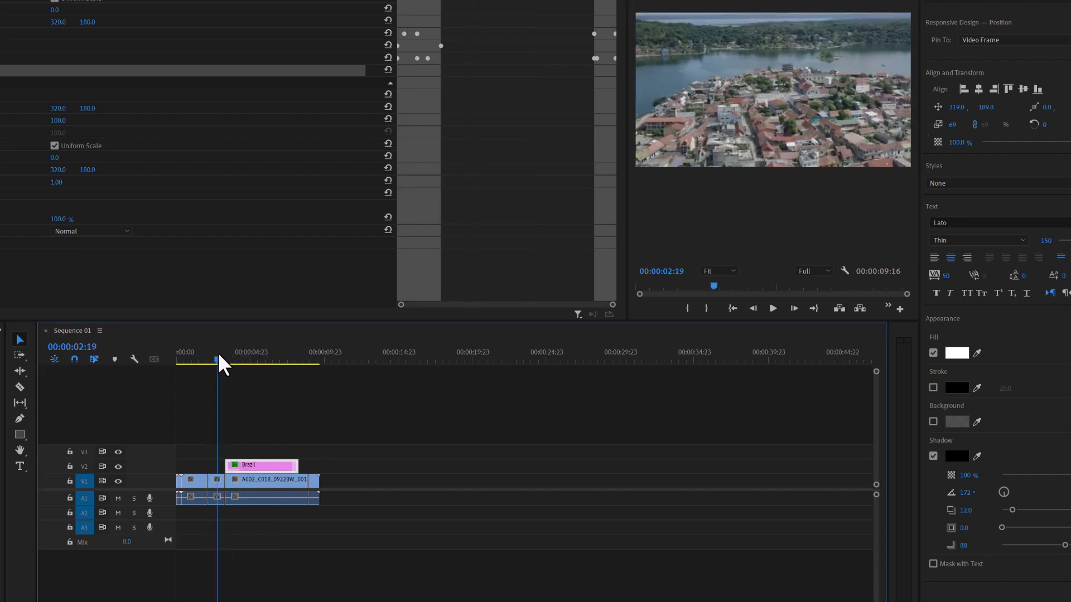
key("space")
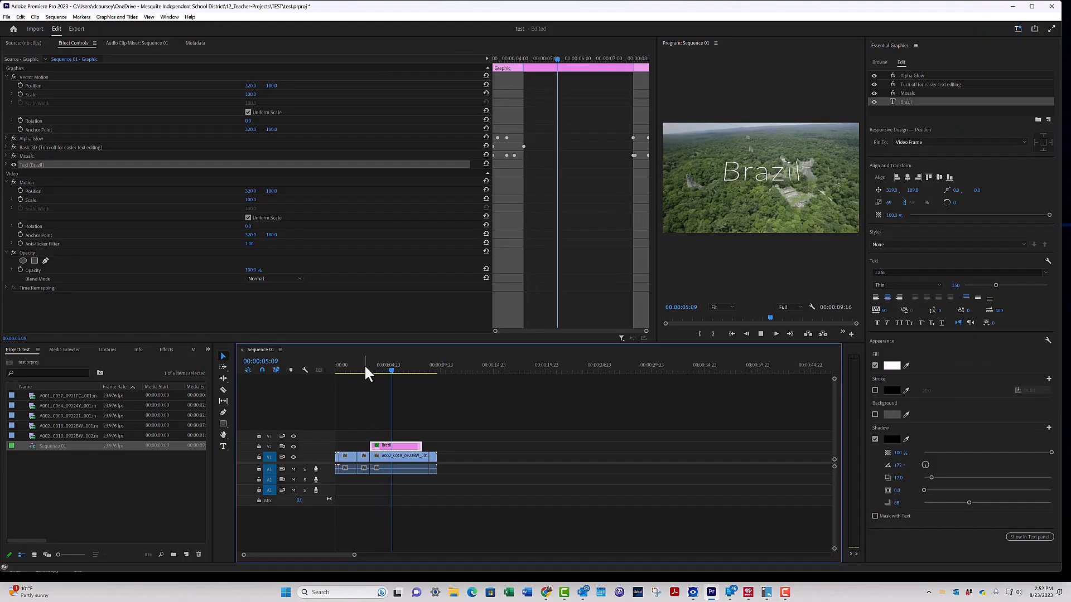
key("space")
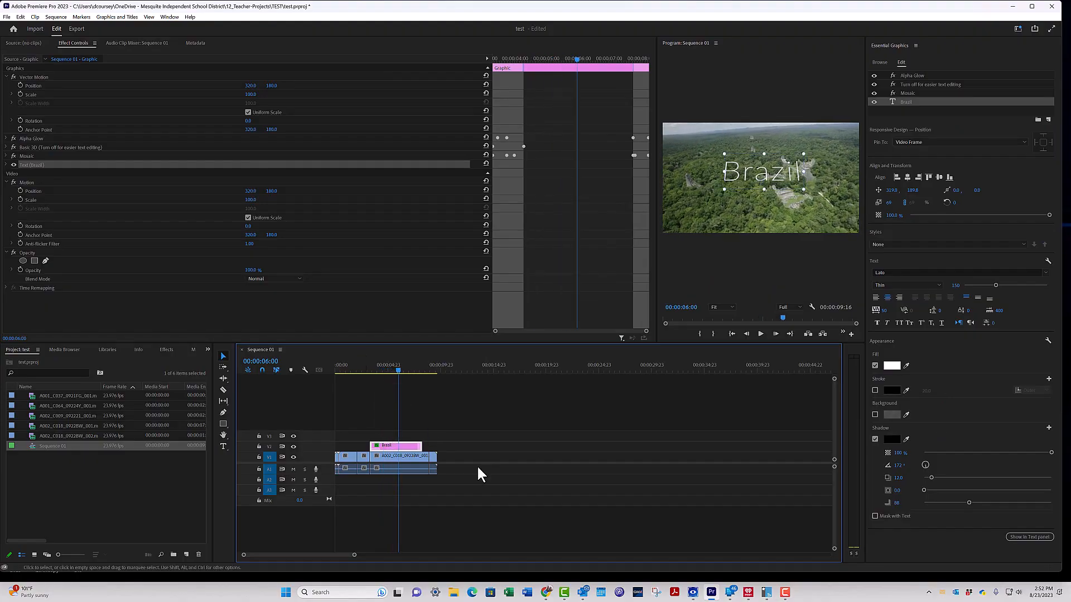
- Select the Brazil text layer of the title graphic and change its font to Manhandle Slab
left_click(463, 449)
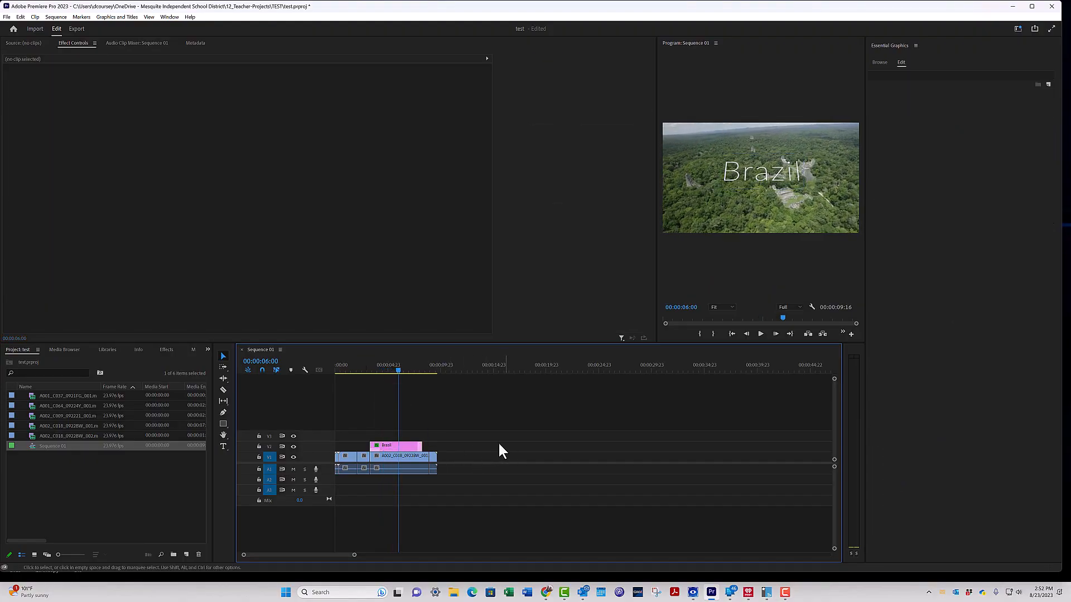
left_click(401, 446)
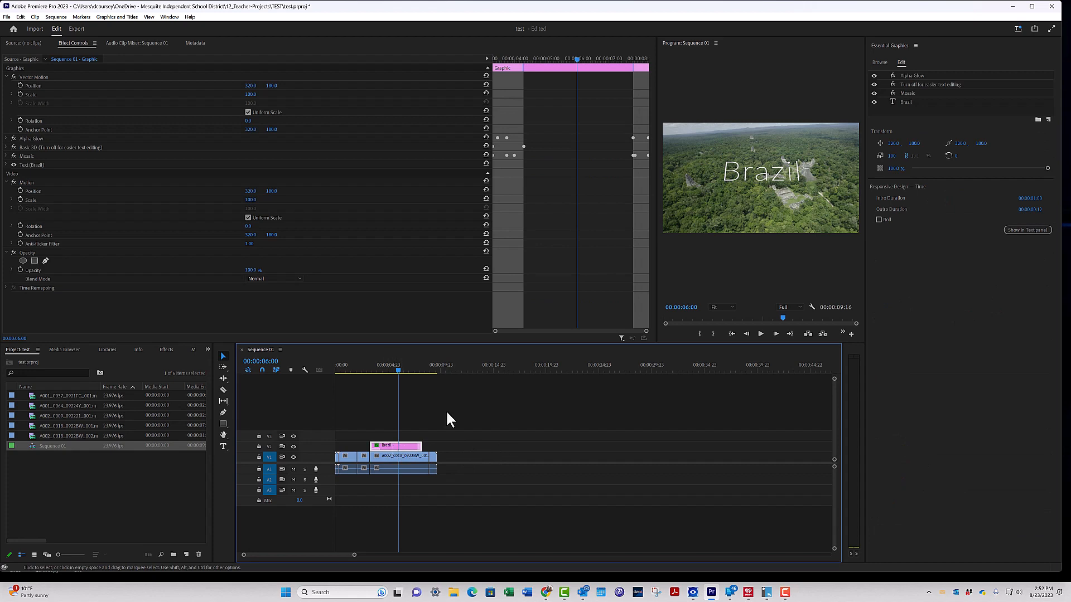
left_click(879, 62)
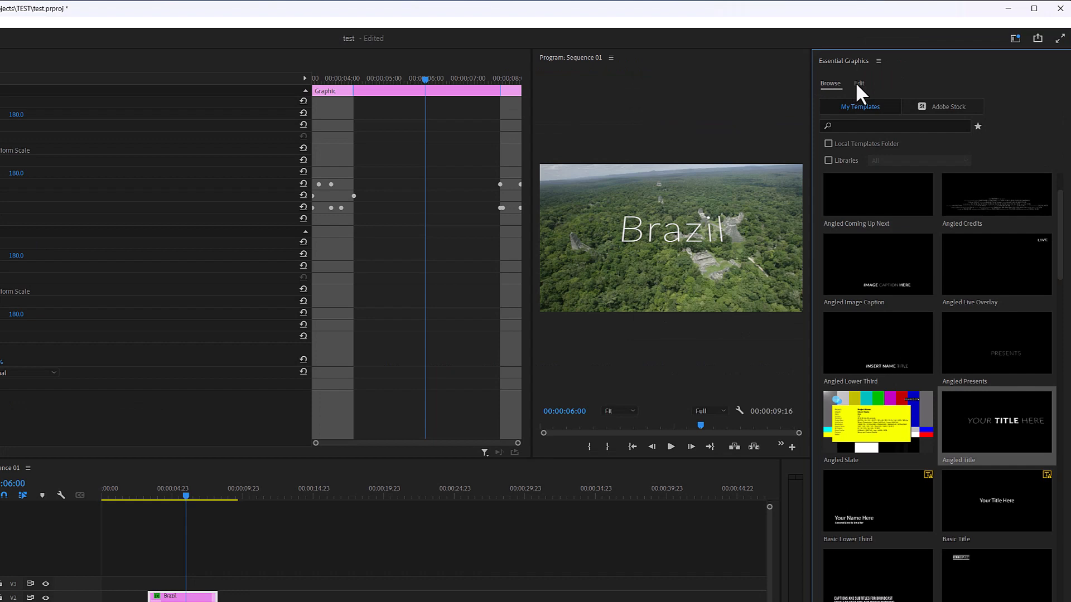
left_click(856, 84)
left_click(863, 135)
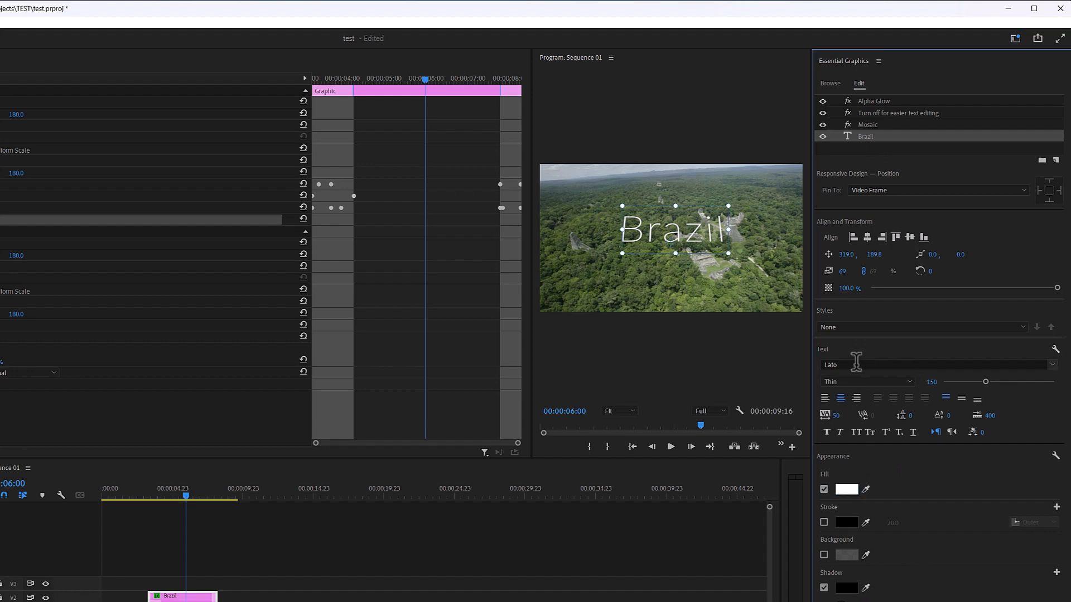
left_click(1054, 367)
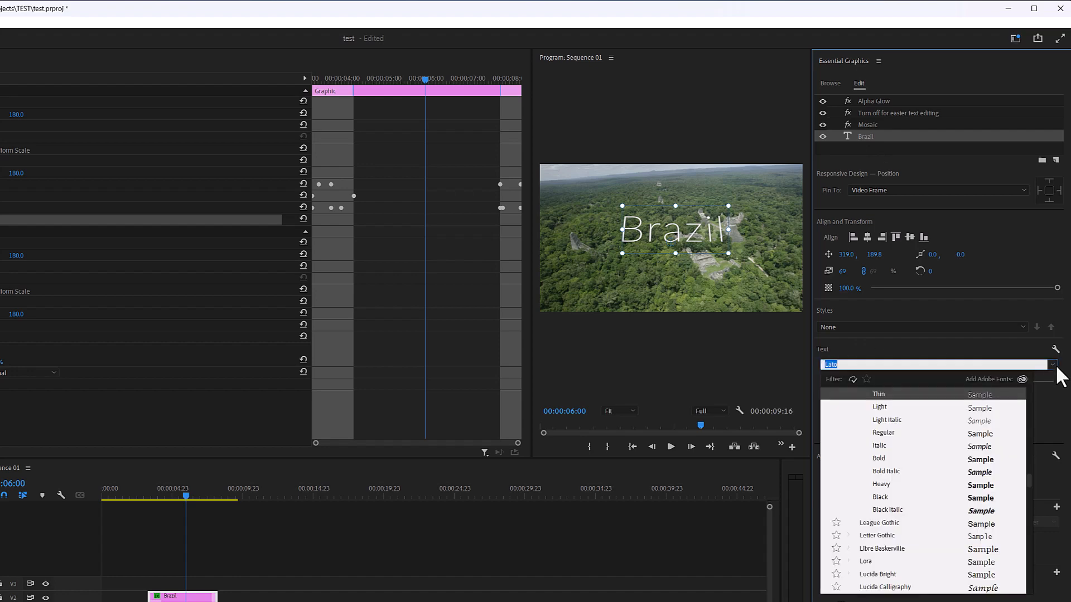
scroll(935, 537, "down", 10)
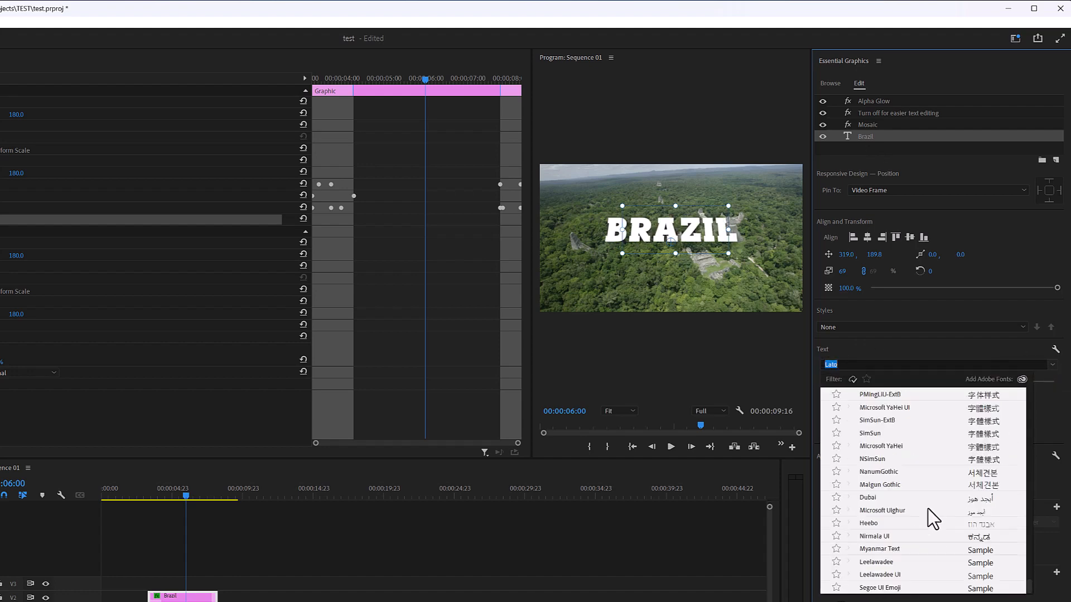
left_click(928, 508)
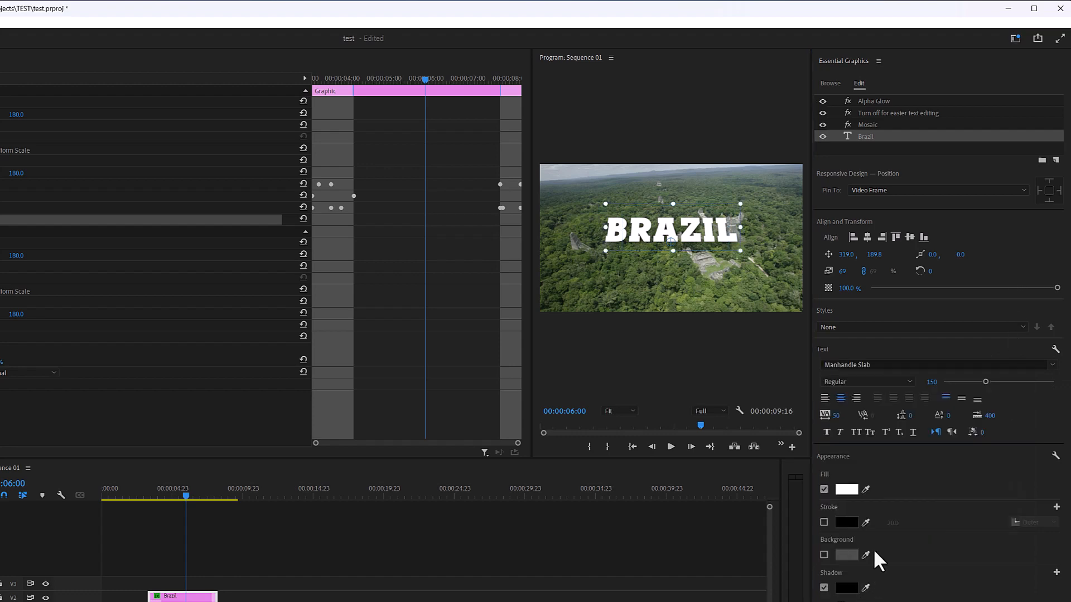
- Change the fill colour of the Brazil text to a medium blue
left_click(845, 486)
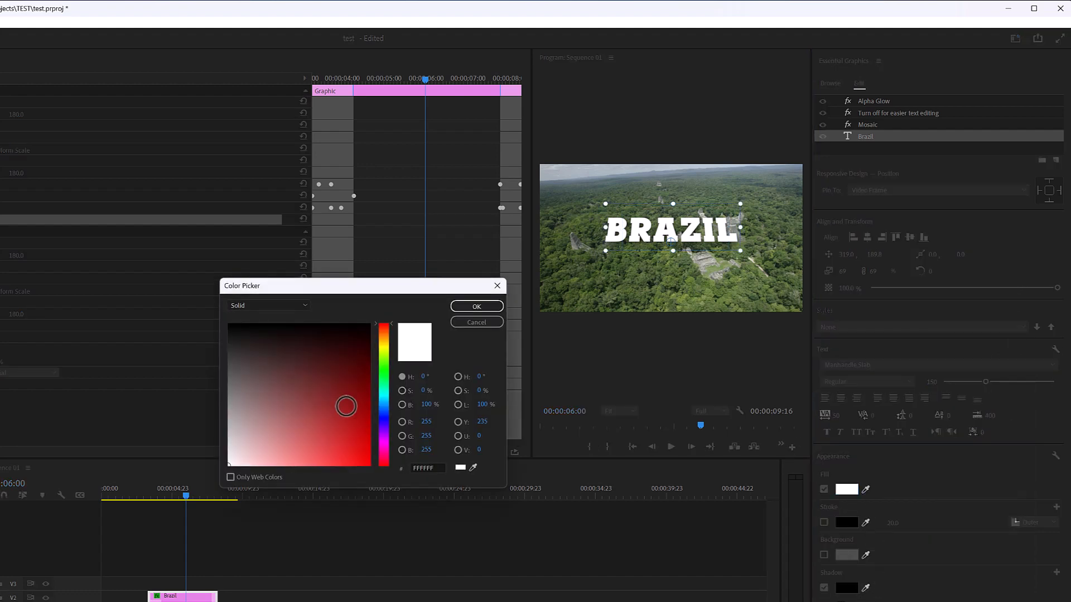
left_click(375, 467)
mouse_move(375, 468)
left_mouse_down()
mouse_move(386, 484)
mouse_move(310, 378)
mouse_move(237, 458)
left_mouse_up()
left_click(383, 416)
left_click(334, 437)
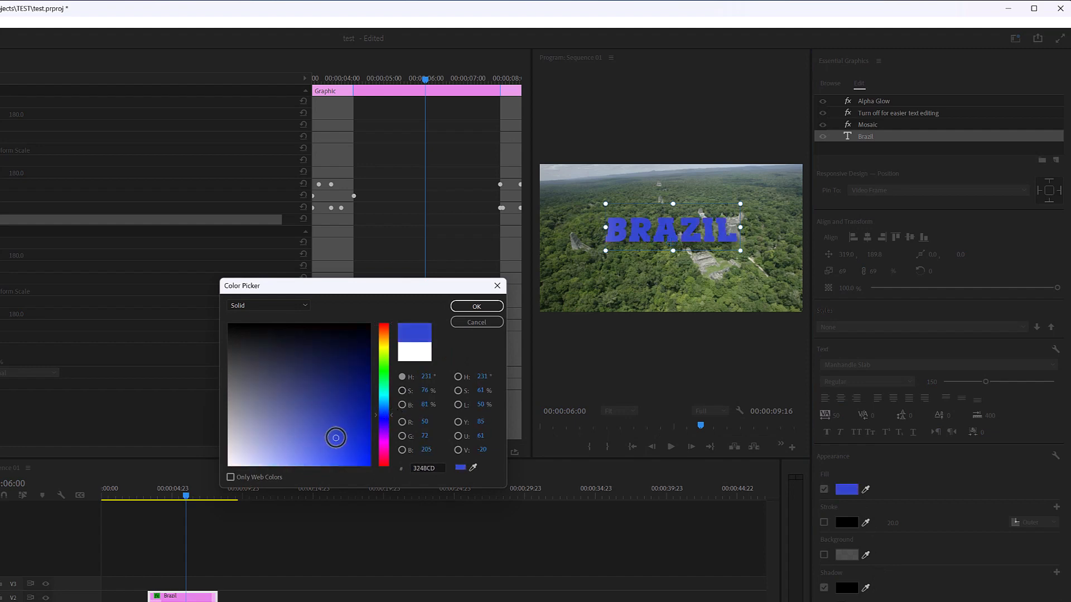
mouse_move(335, 437)
left_mouse_down()
mouse_move(272, 427)
mouse_move(241, 363)
mouse_move(332, 442)
left_mouse_up()
left_click(476, 306)
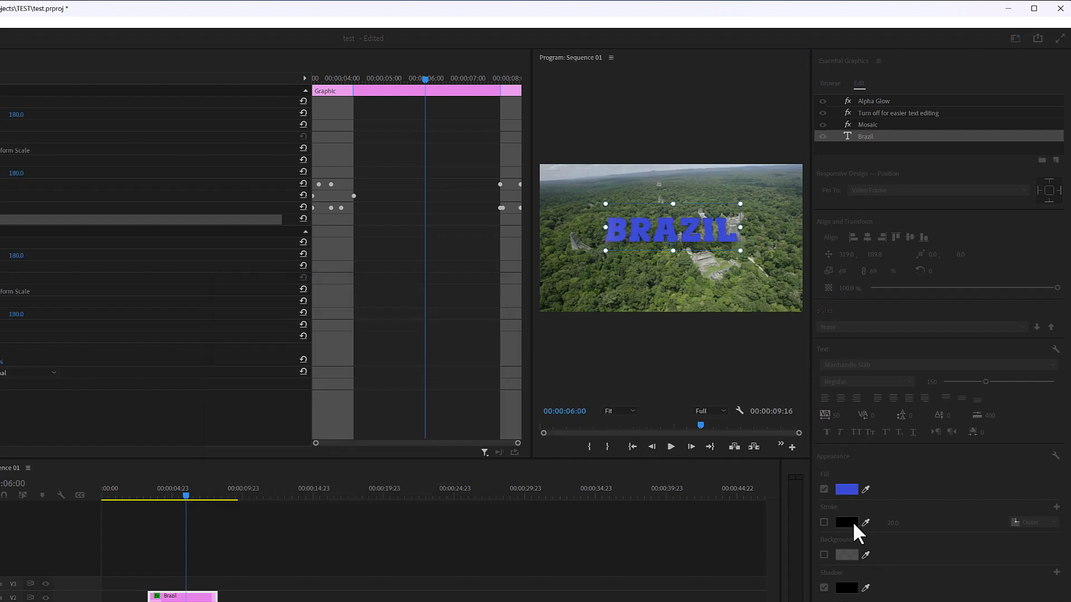
- Add a black outer stroke to the Brazil text and set its width to 5.0
left_click(823, 522)
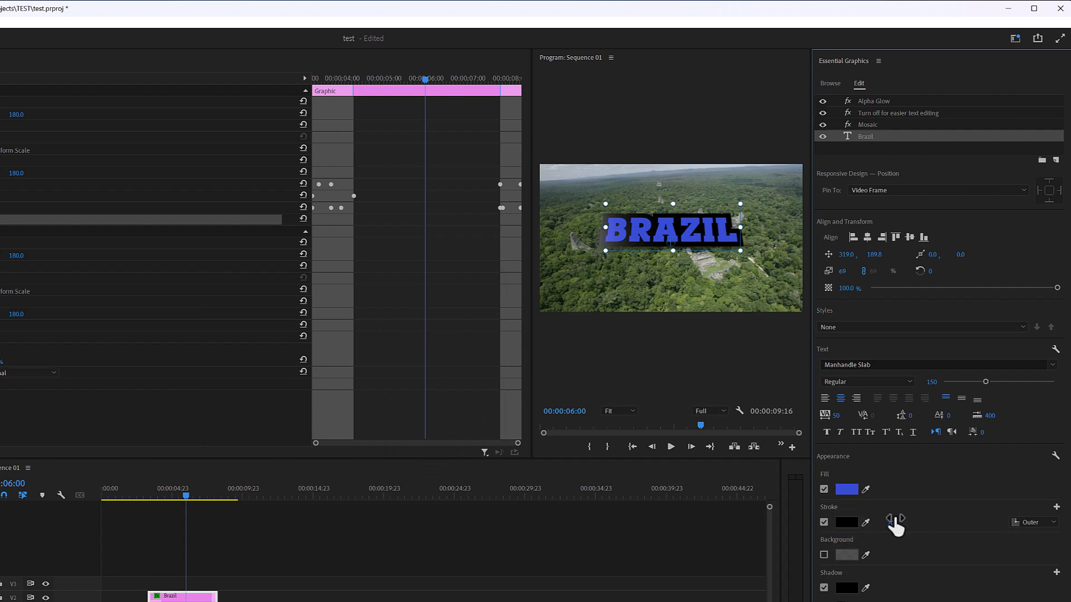
left_click_drag(892, 527, 910, 524)
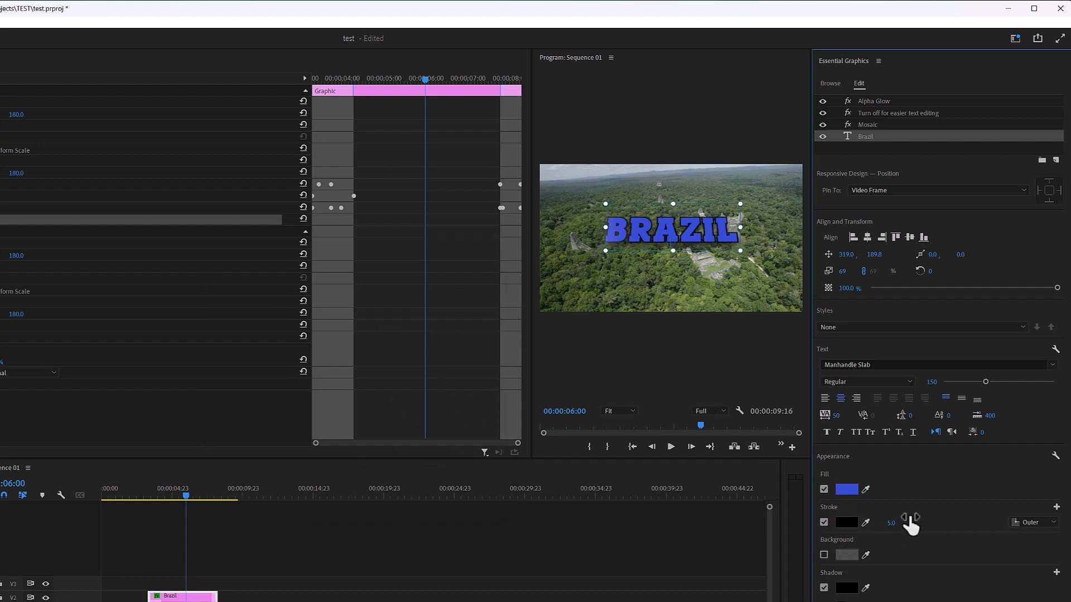
left_click(824, 588)
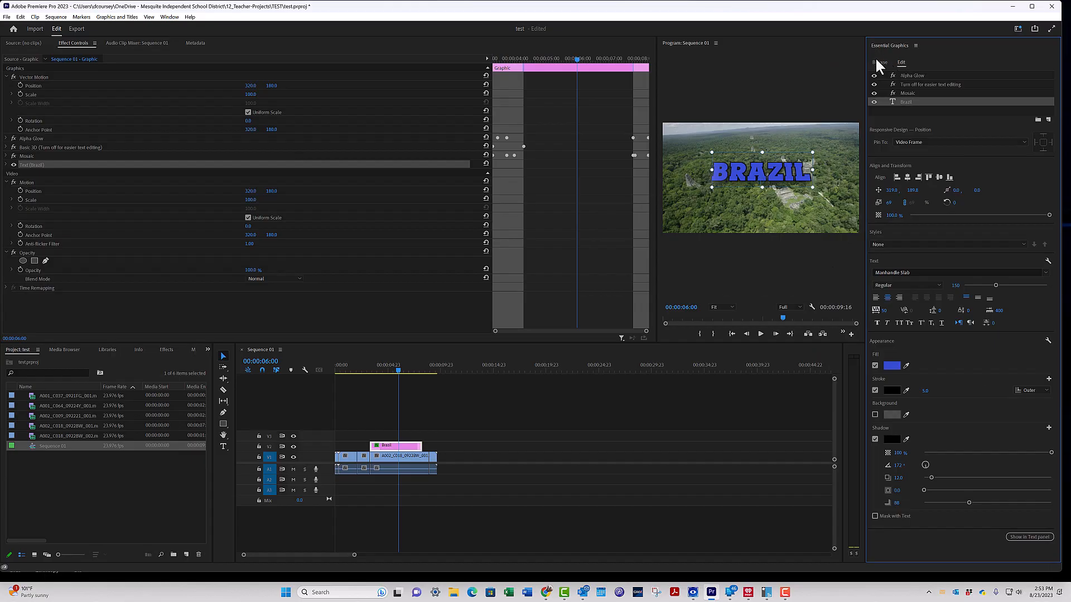
- Add the DownTown Mesquite Pop Up Text 2 template to track V4 in the empty area after the existing clips
left_click(824, 78)
scroll(976, 391, "down", 5)
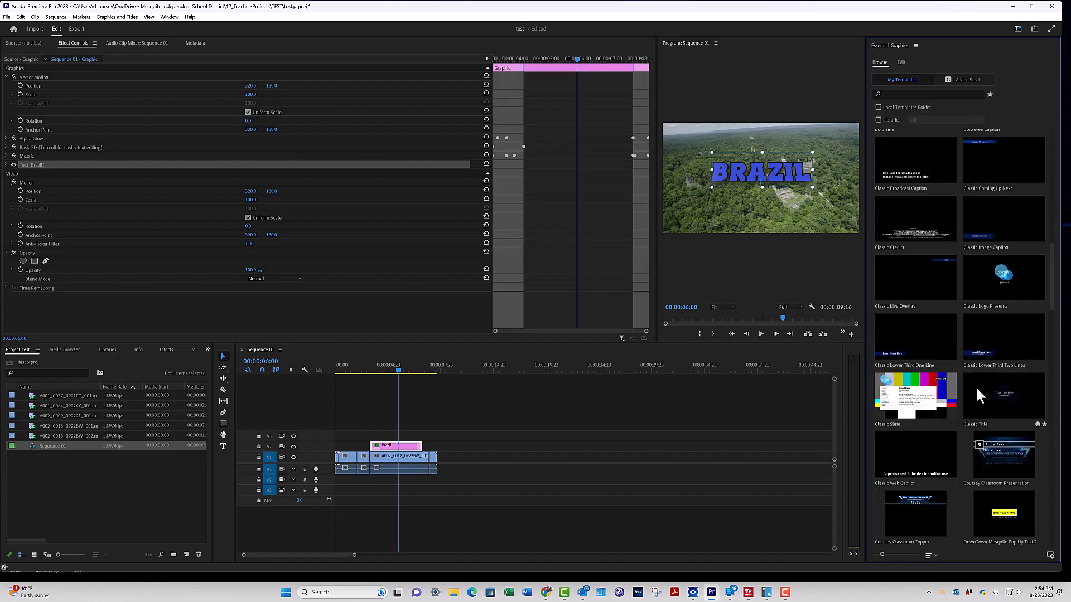
scroll(978, 388, "down", 3)
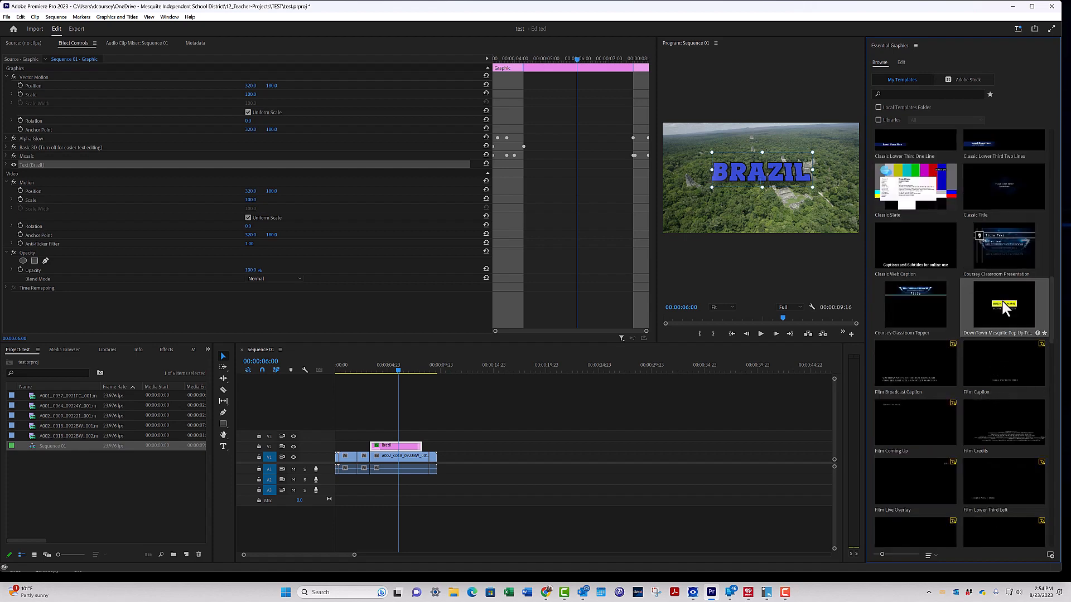
left_click_drag(1002, 304, 500, 429)
- Scale the DownTown Mesquite pop-up graphic to frame size and play it from its start
left_click(498, 367)
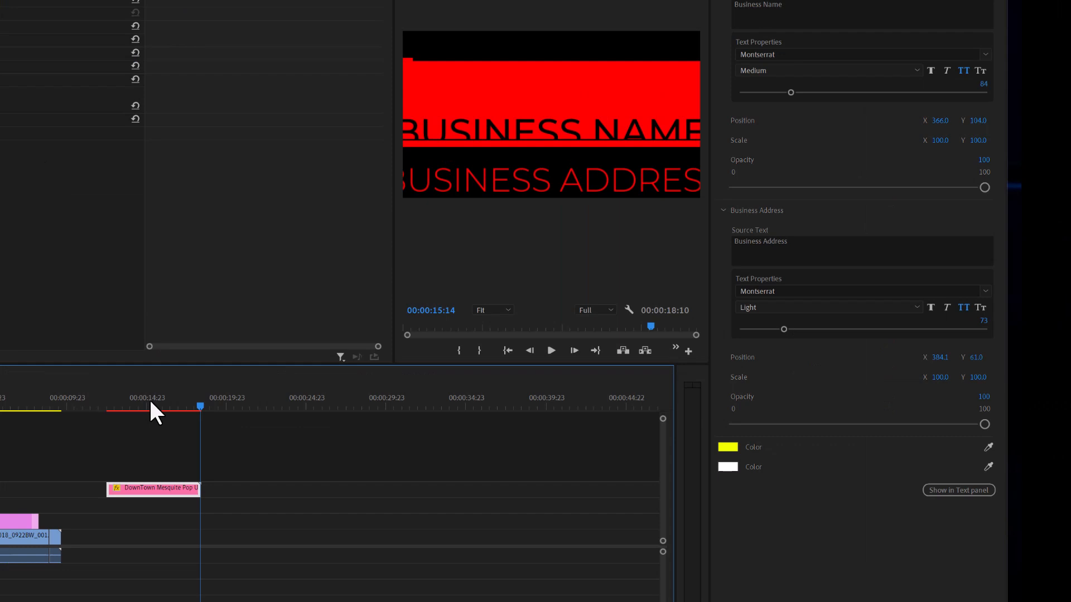
left_click(139, 403)
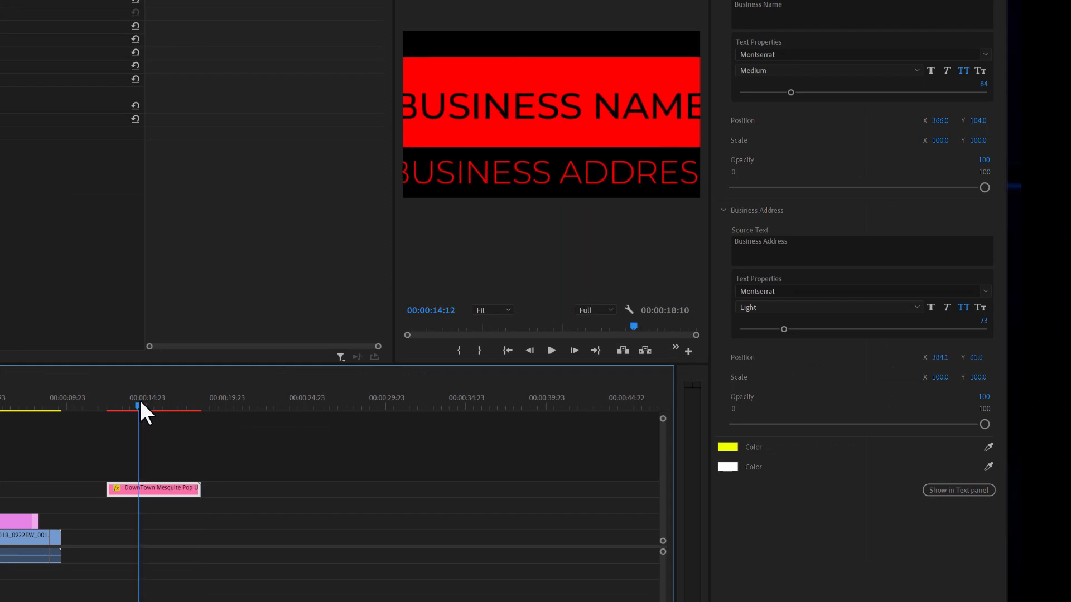
right_click(152, 486)
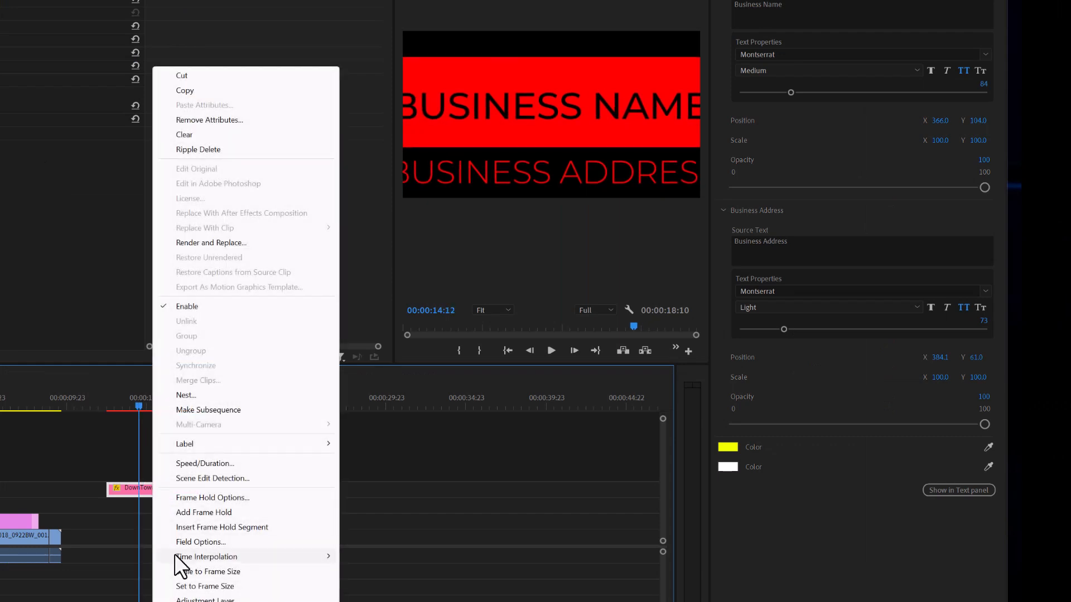
left_click(182, 570)
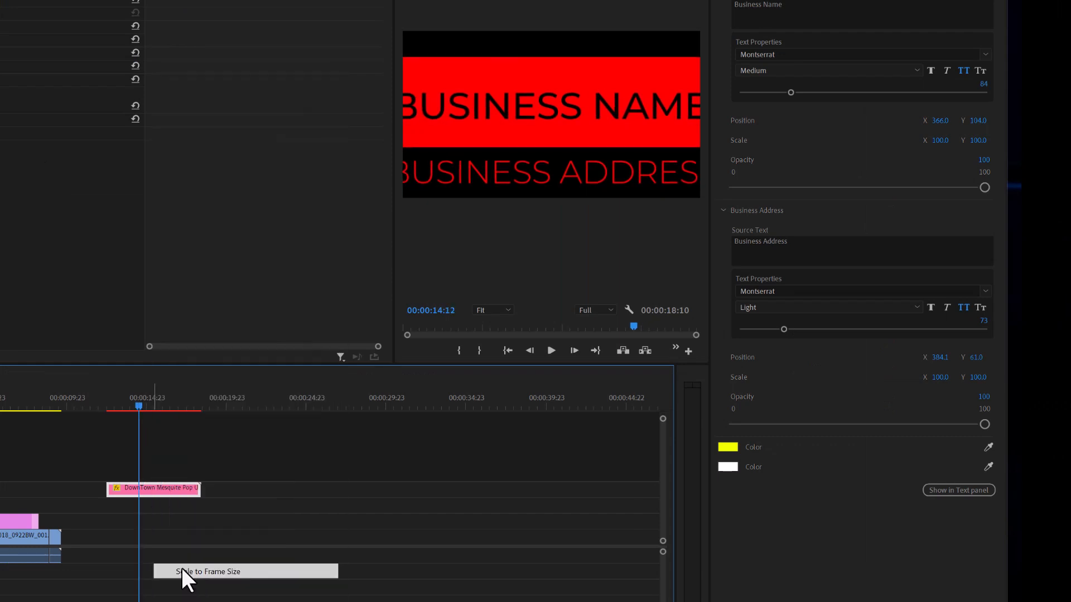
left_click(114, 395)
key("space")
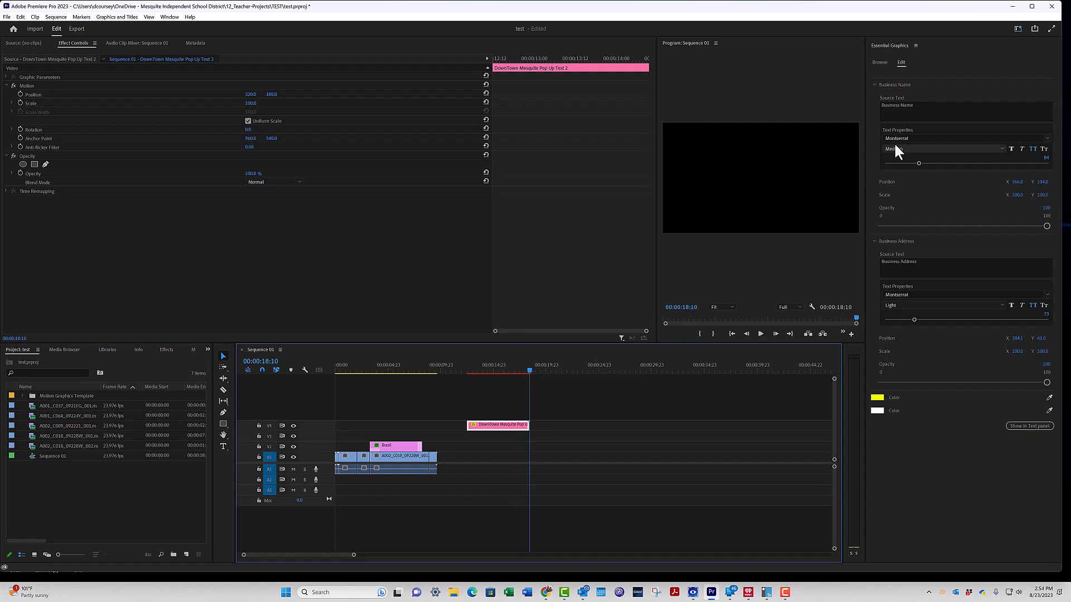
- Examine the pop-up template's editable Business Name source text and scrub through the graphic to its end
left_click(880, 62)
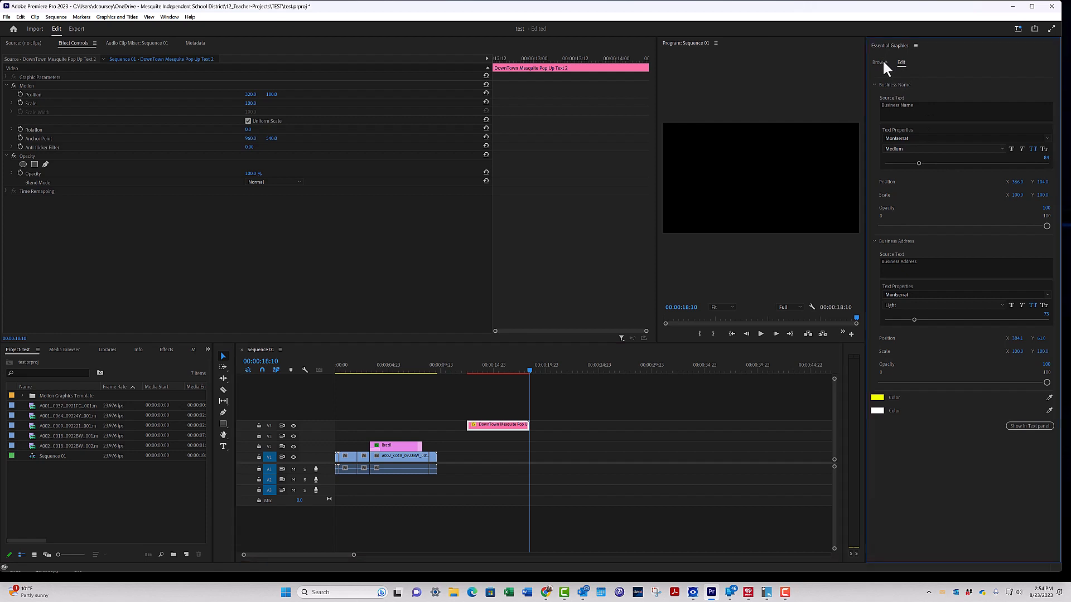
left_click(900, 61)
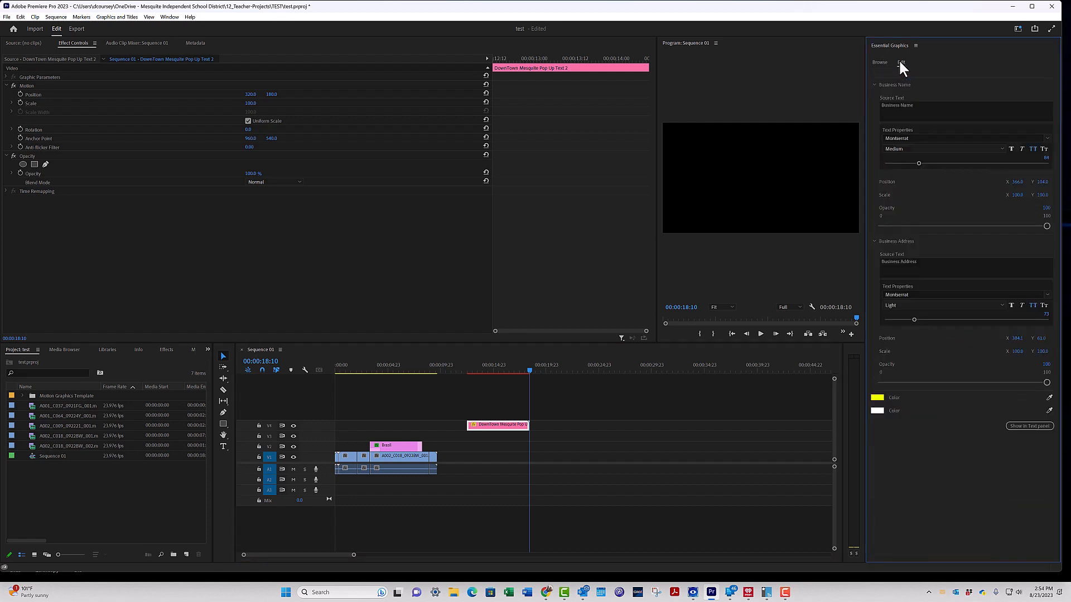
left_click(900, 106)
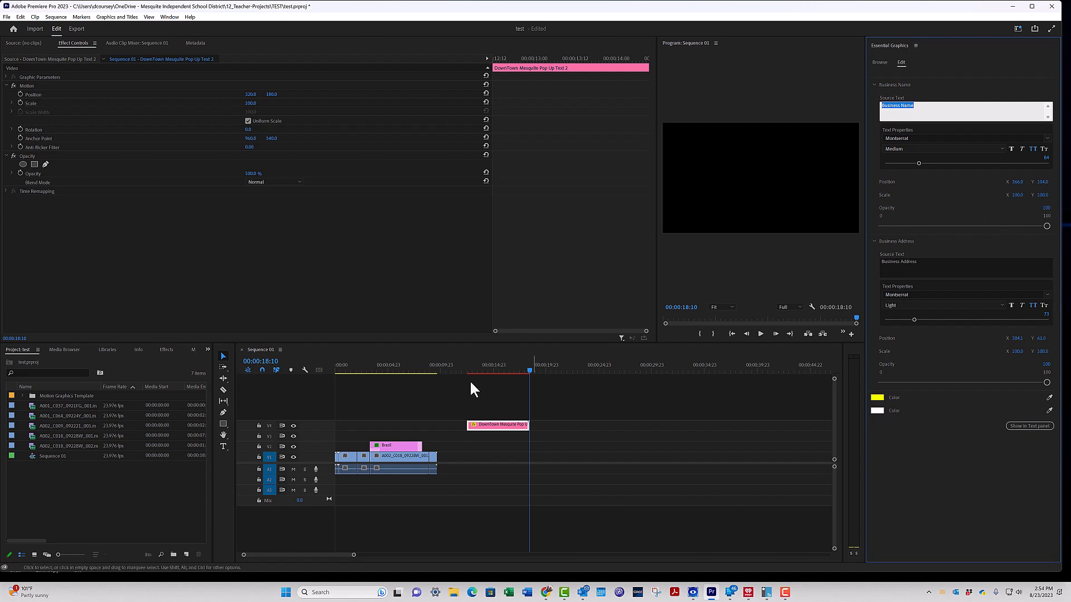
left_click_drag(484, 367, 531, 377)
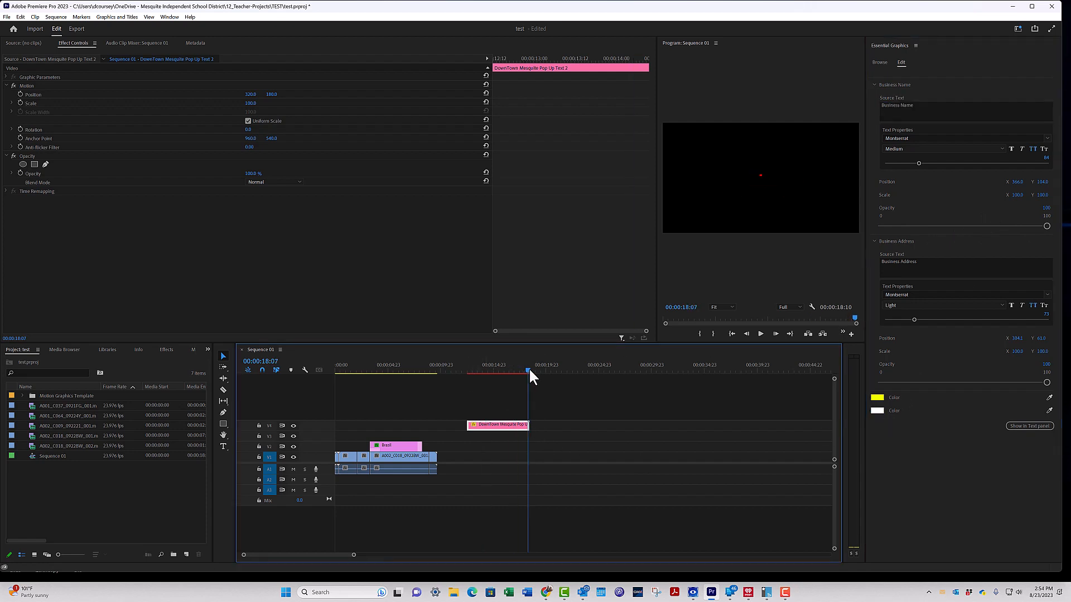
- Add the Gaming Lower Third Right template to track V3 after the pop-up graphic and scale it to frame size
left_click(879, 62)
scroll(977, 353, "up", 10)
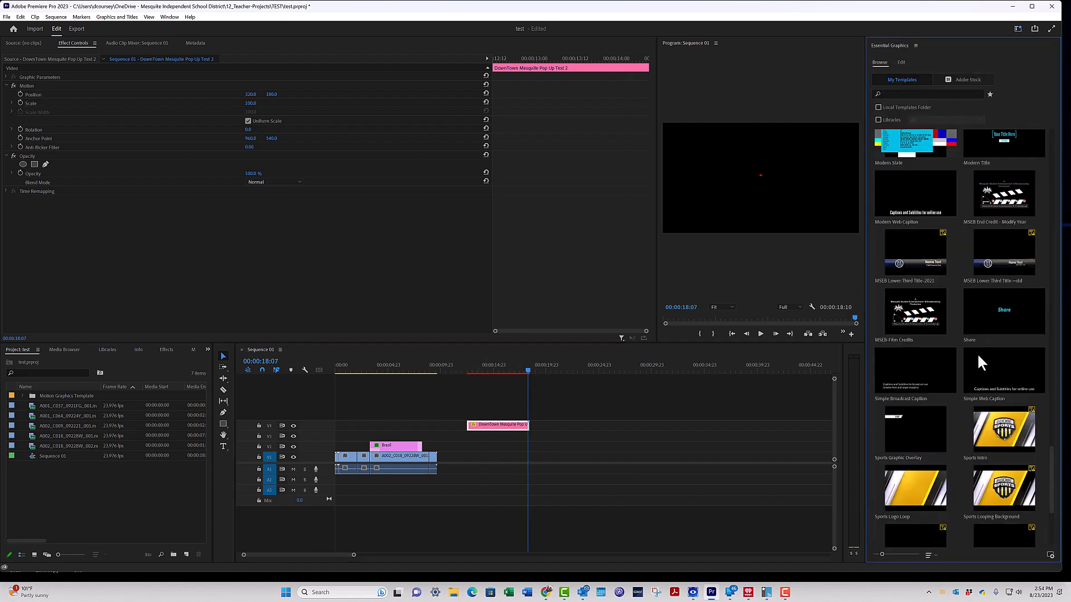
left_click_drag(1012, 474, 570, 436)
right_click(570, 436)
left_click(619, 344)
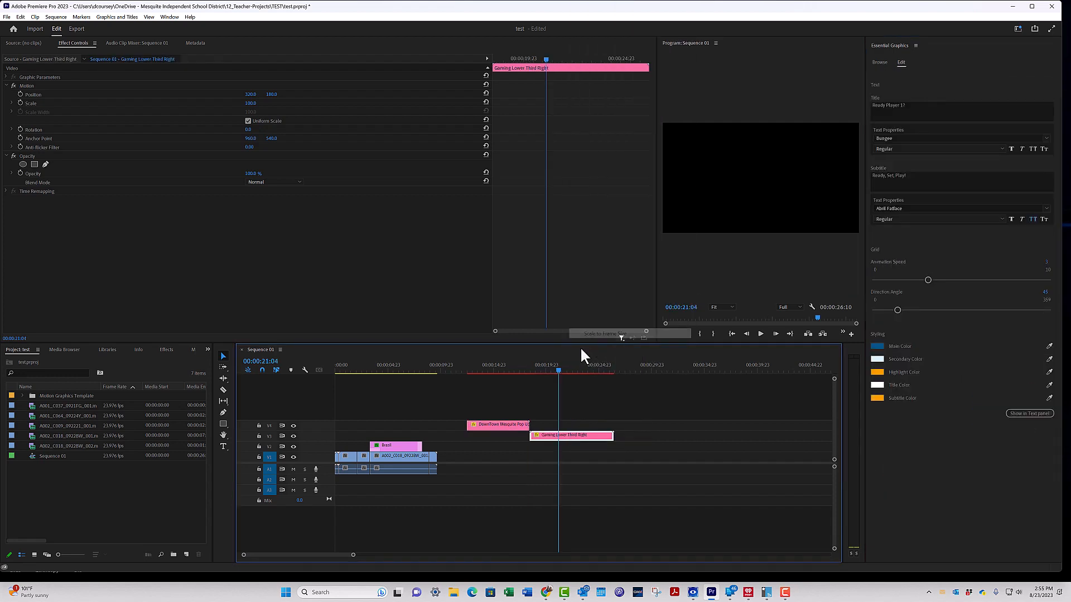
- Play the Gaming Lower Third Right graphic from its start until its full design is on screen
left_click_drag(531, 365, 533, 364)
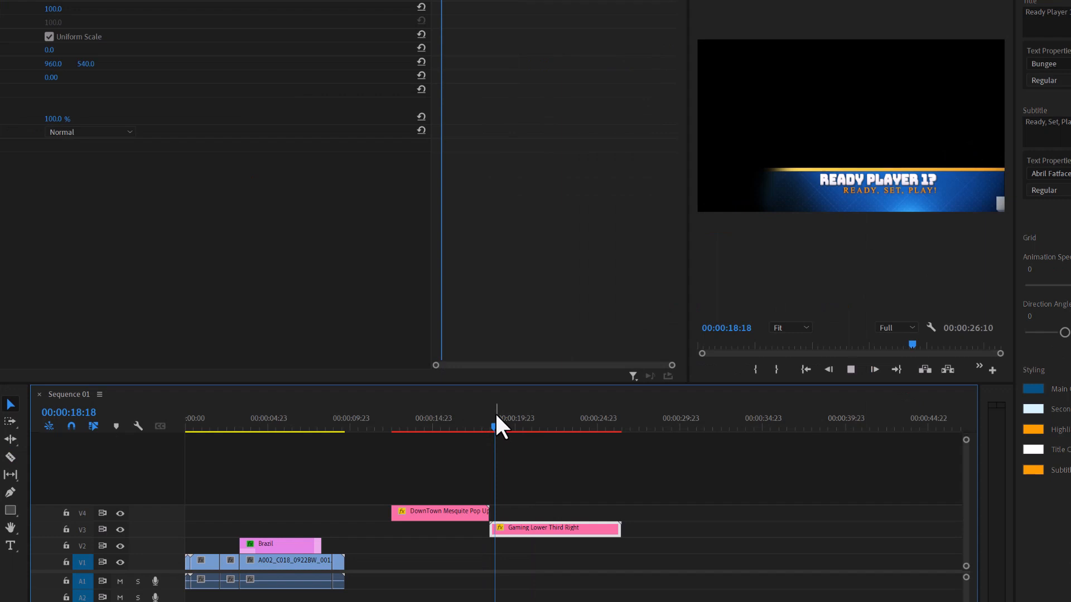
key("space")
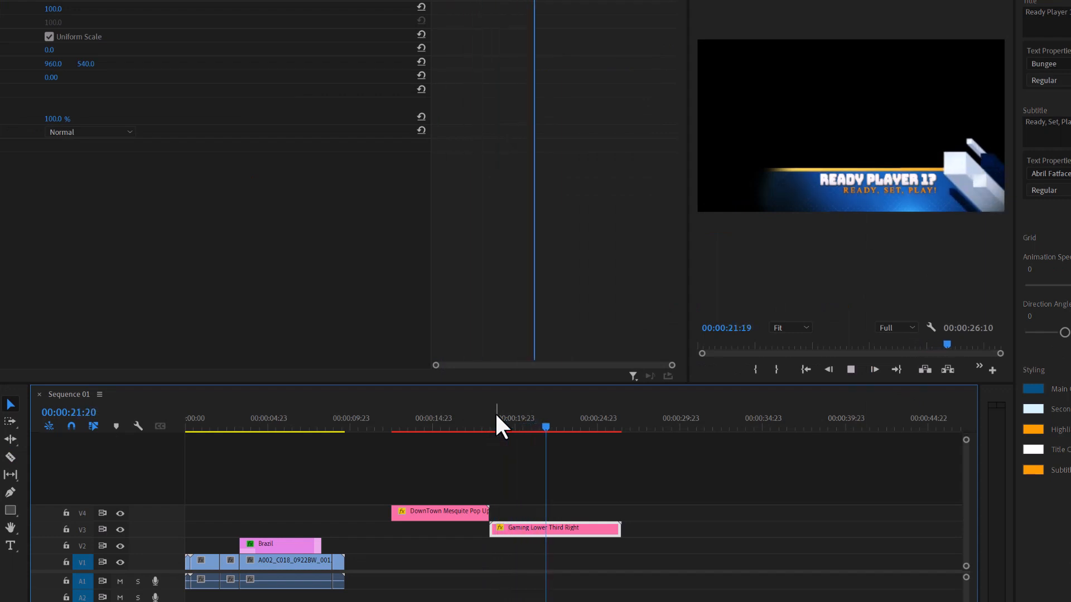
key("space")
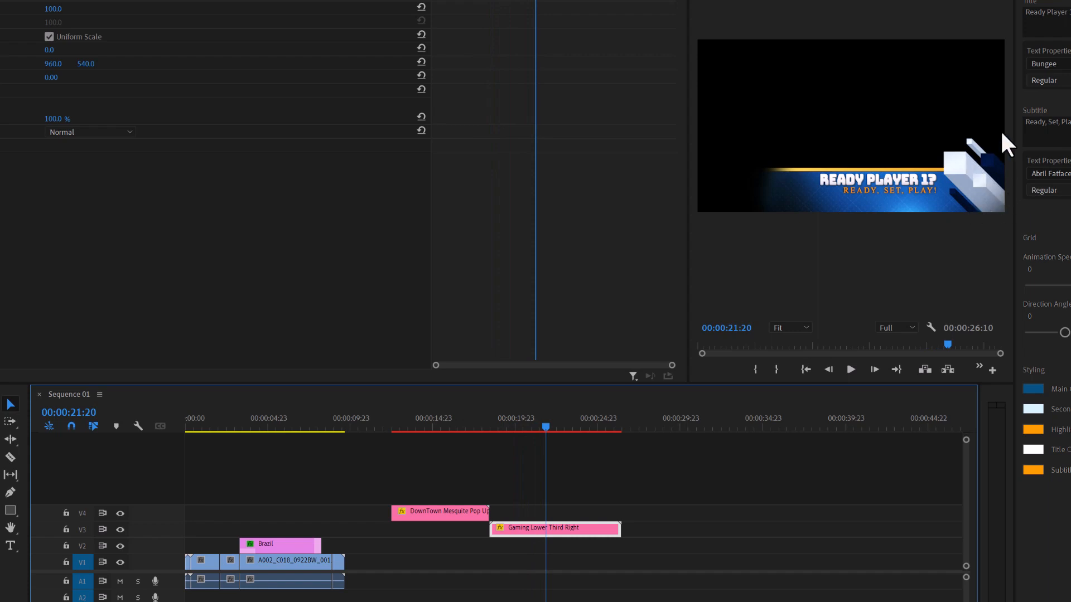
- Set the lower third's title to "MSEB News" and enter the presenter's full name as the subtitle
left_click(1067, 11)
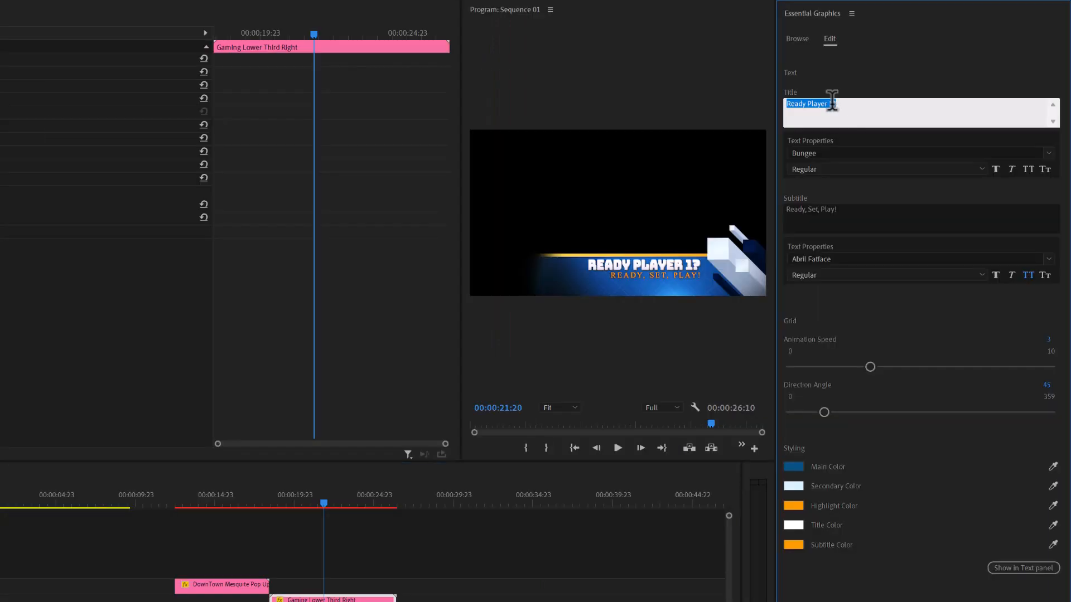
type("MSEB News")
left_click(857, 212)
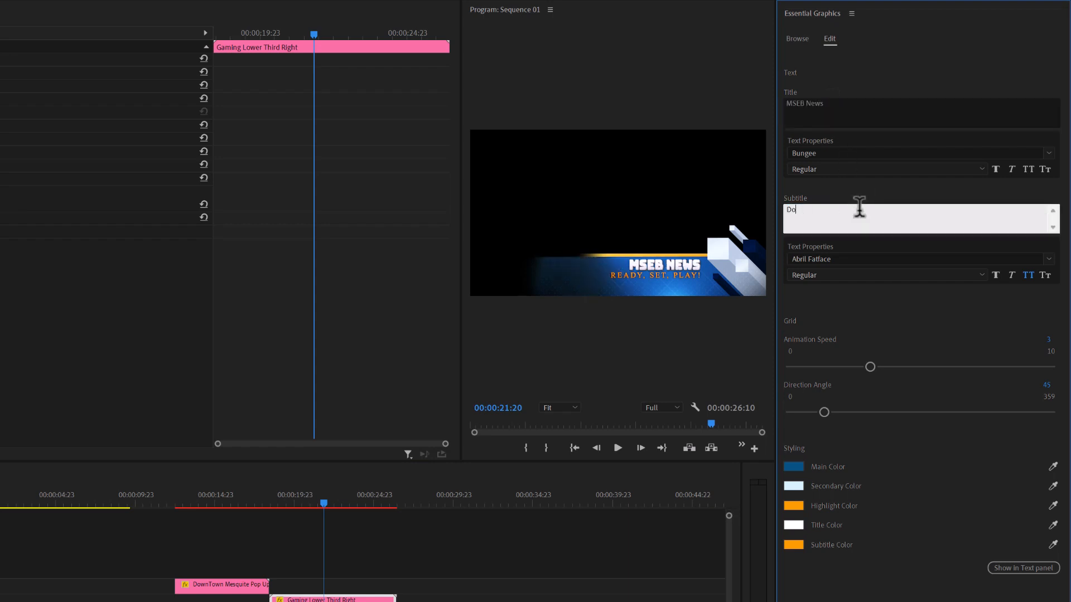
type("Donny Coursey")
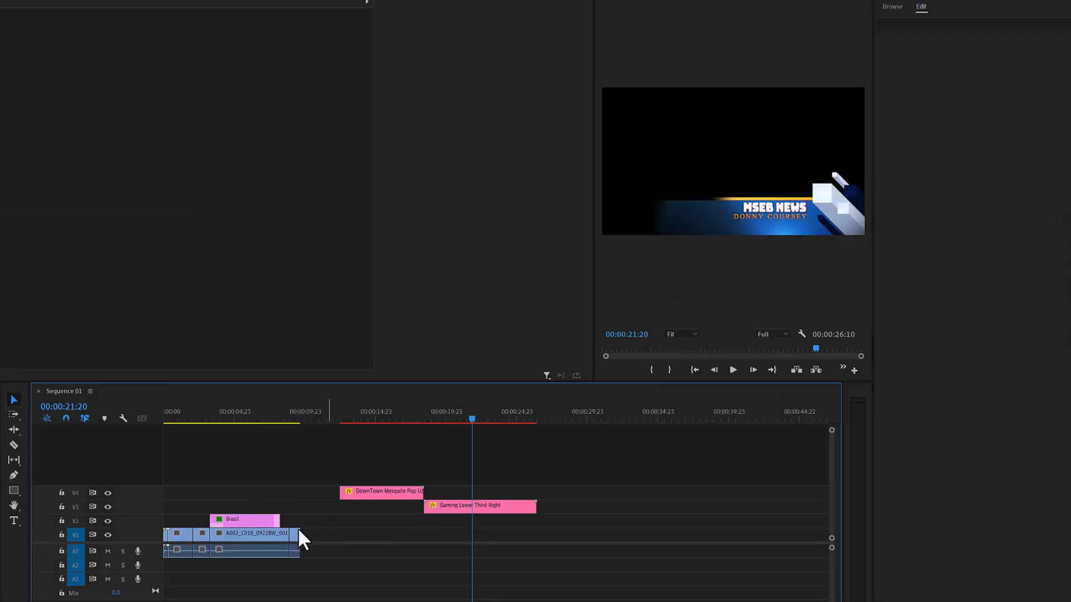
- Move the lower third clip on V3 directly beneath the pop-up graphic and place the playhead at 00:00:15:03
left_click_drag(453, 503, 248, 498)
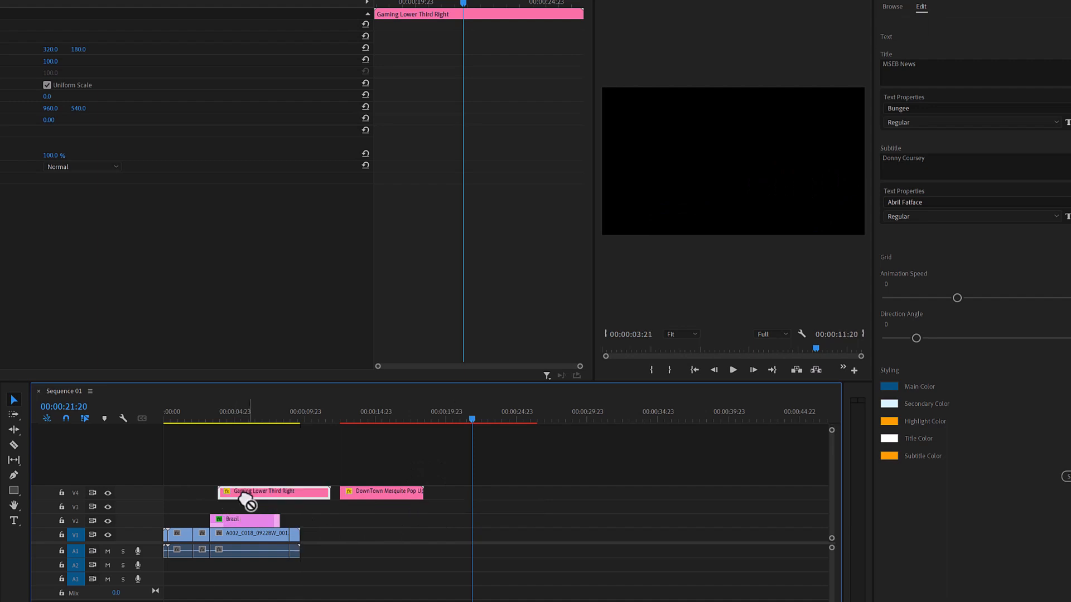
left_click(259, 405)
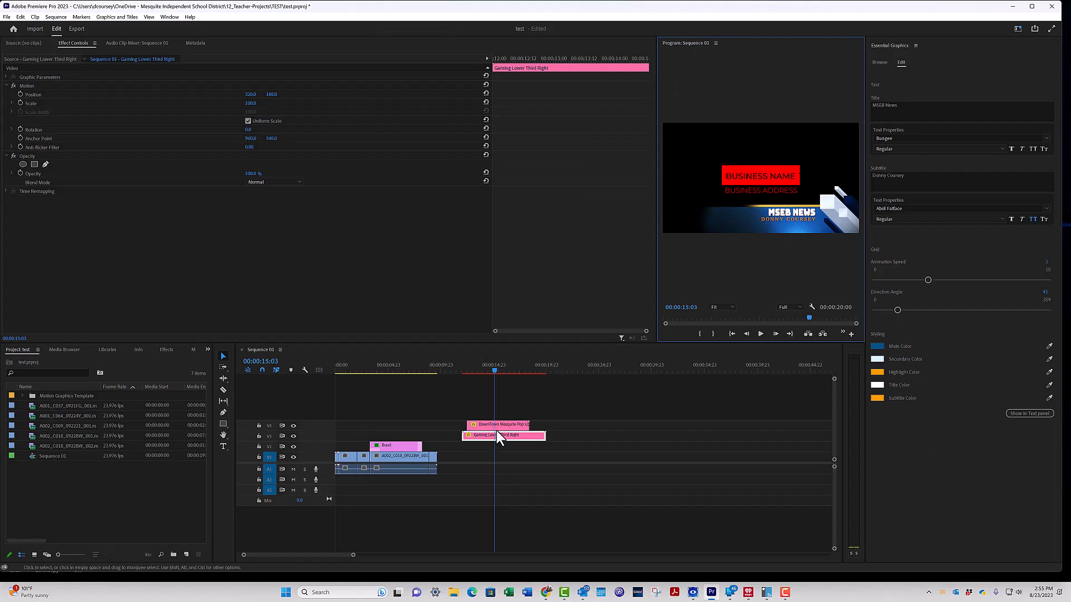
- Reposition the pop-up graphic to 337.0, 286.0 so that it overlaps the lower third in the frame
left_click(500, 424)
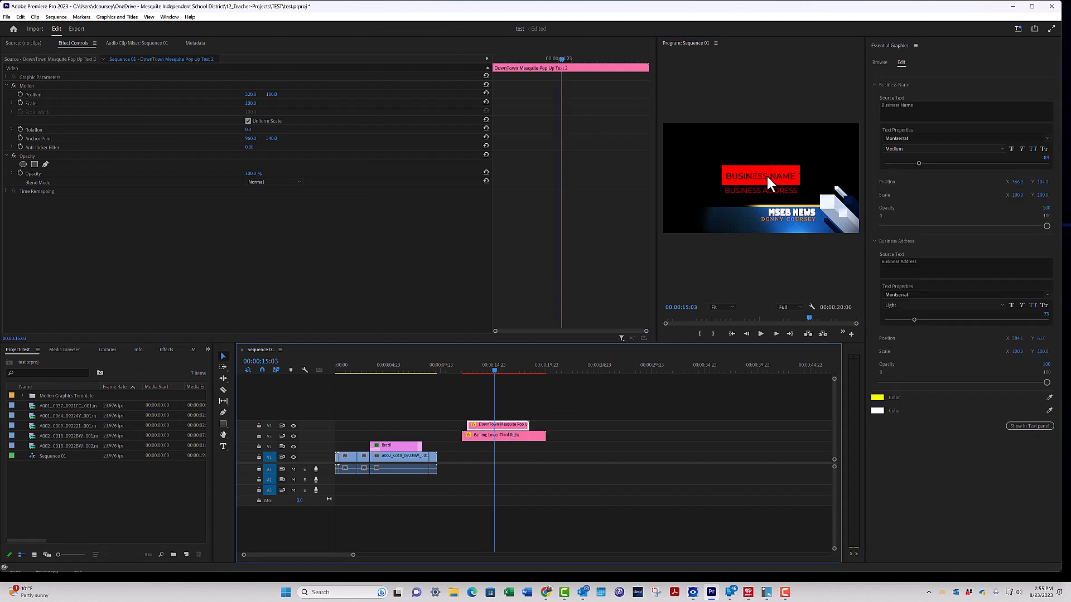
left_click_drag(766, 175, 766, 219)
left_click(510, 425)
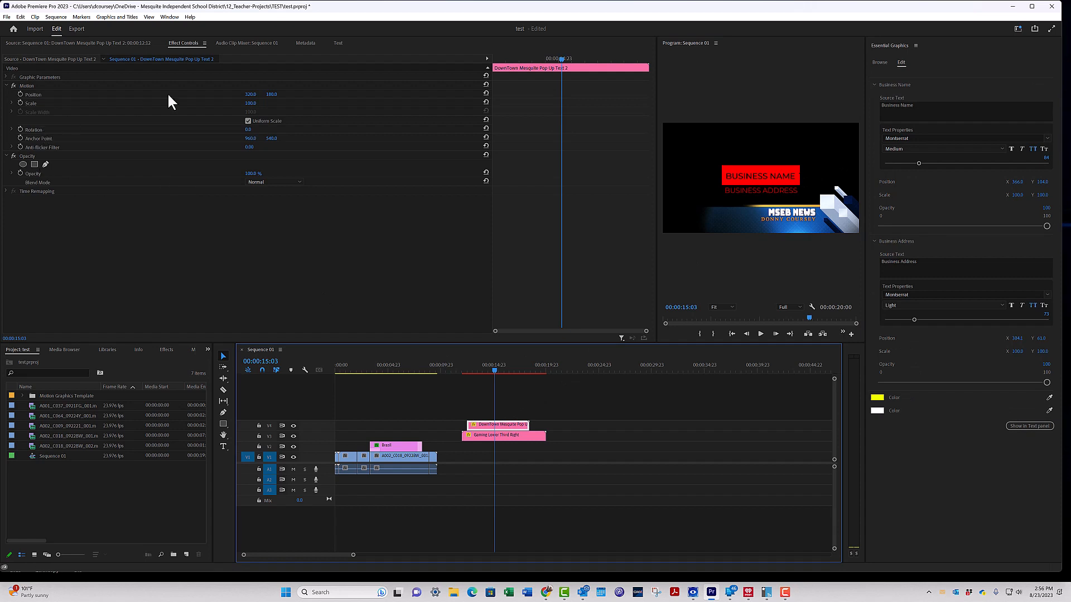
left_click_drag(252, 95, 276, 94)
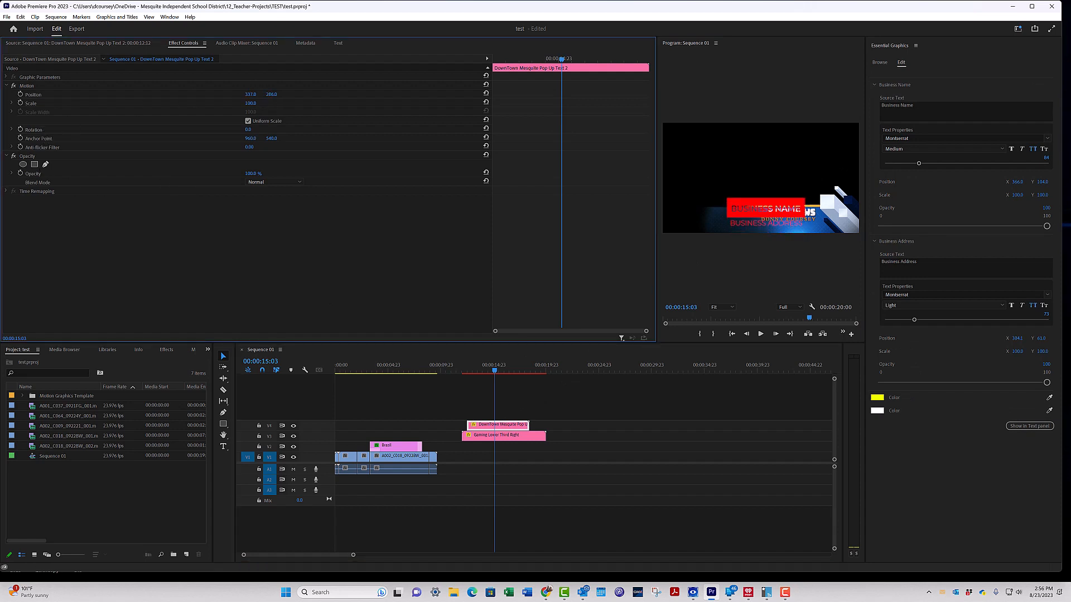
- Move the lower third clip above the pop-up graphic to V5 and return it beneath the pop-up on V3
left_click_drag(524, 435, 523, 404)
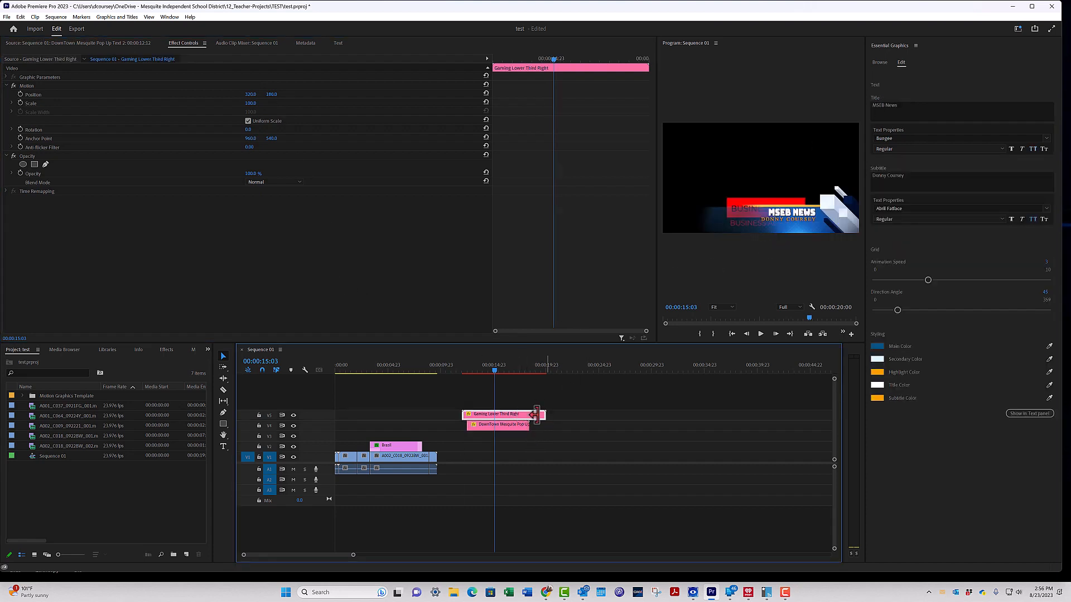
left_click_drag(520, 414, 523, 444)
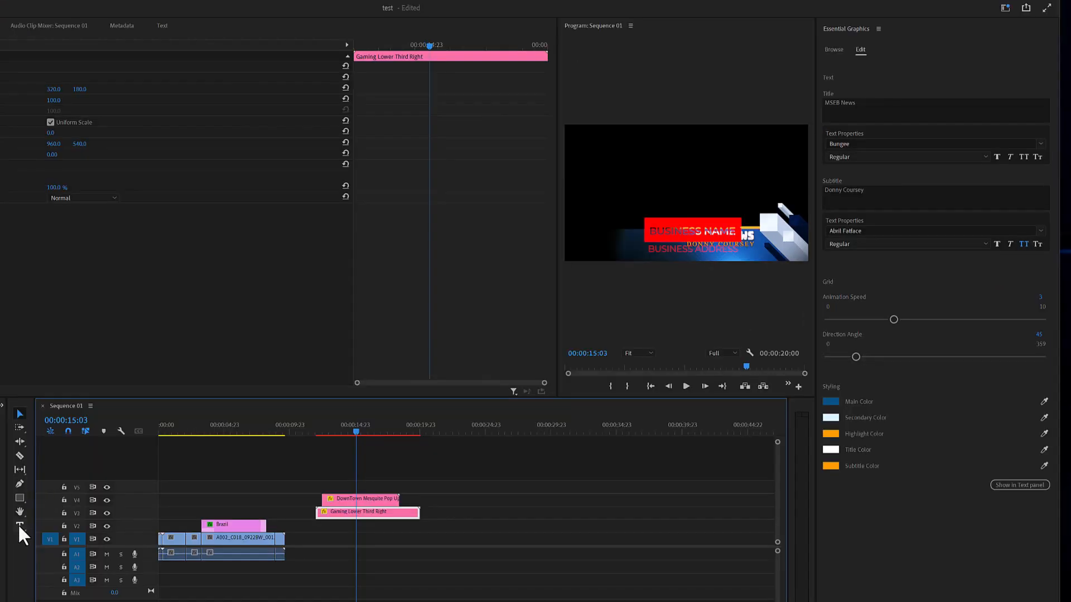
- Draw a text box across the upper part of the frame and enter "Title Here", centre-aligned at font size 53
left_click(19, 524)
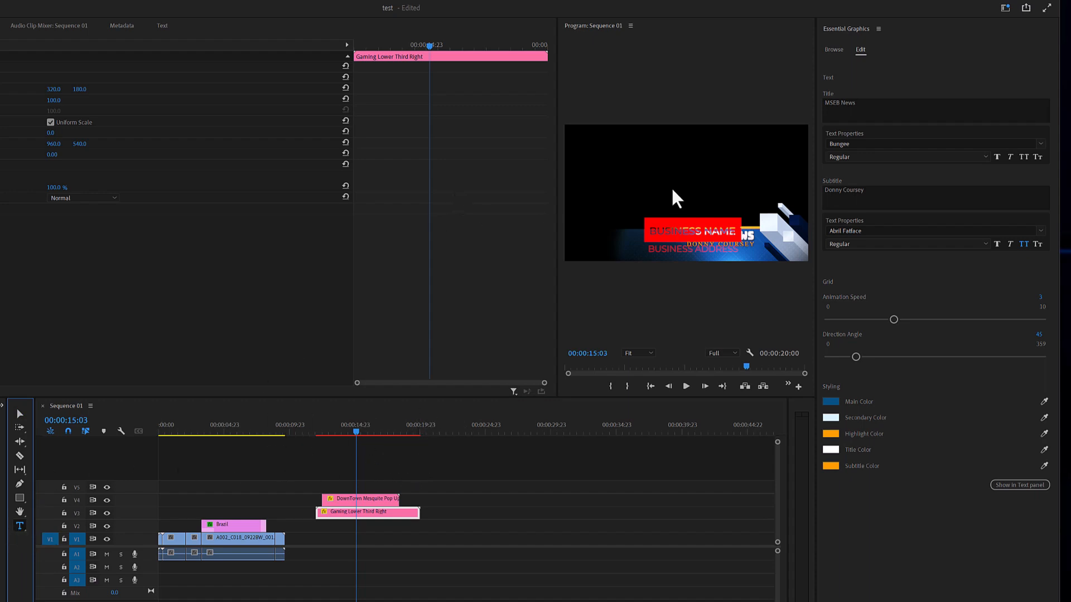
left_click(599, 139)
left_click_drag(596, 149, 779, 225)
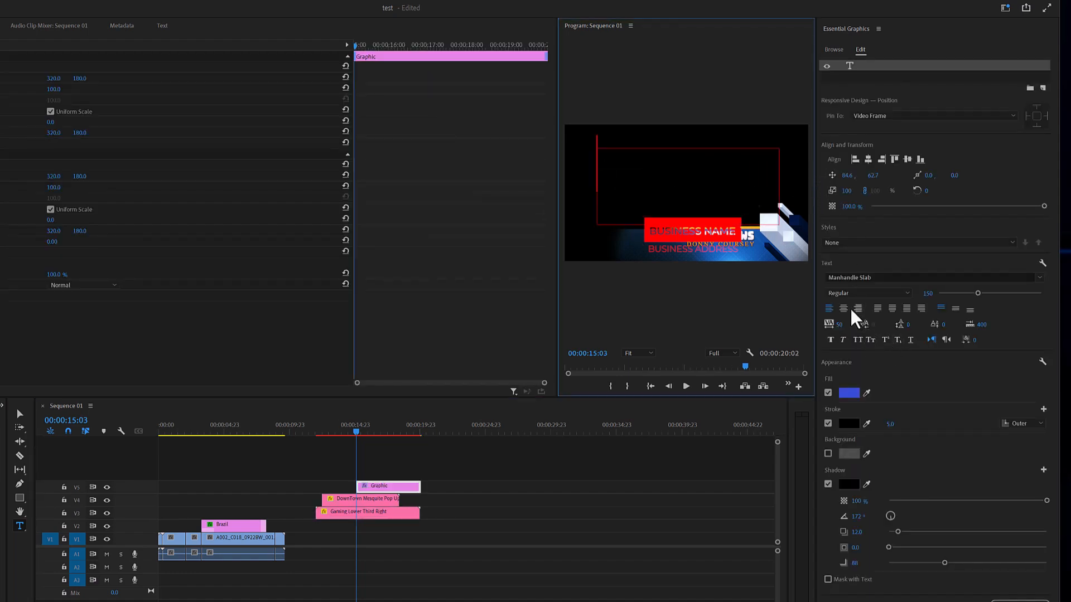
left_click(843, 308)
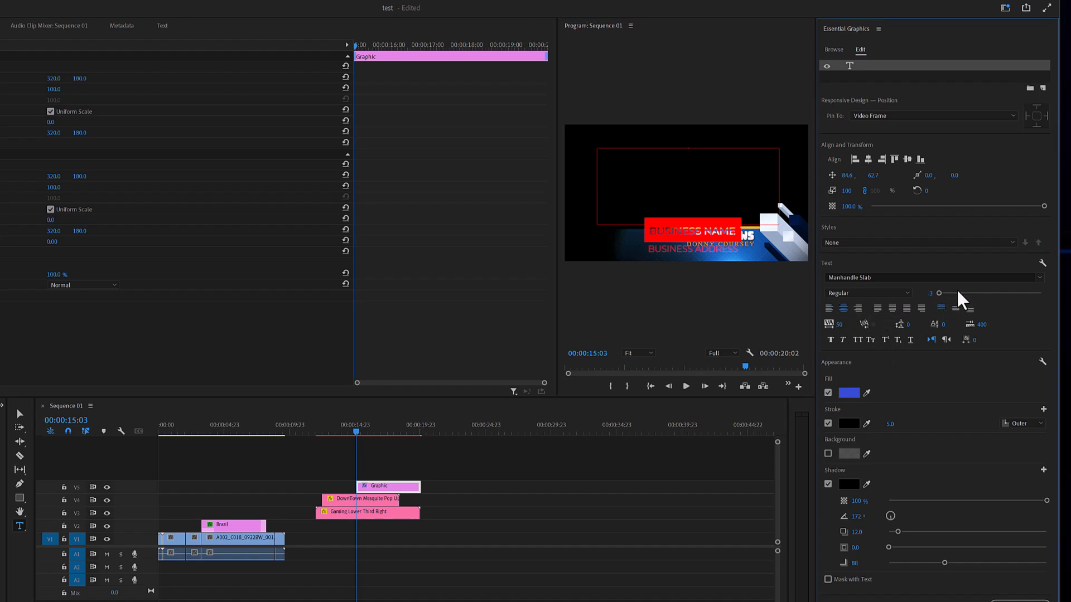
type("Title Here")
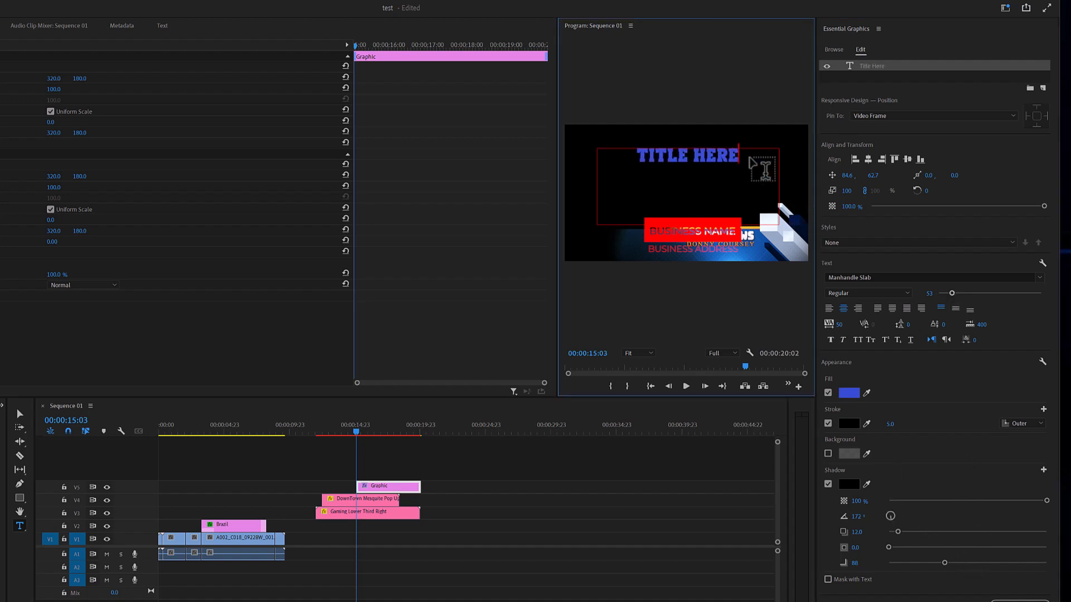
- Select all of the "Title Here" text and change its fill colour to white
left_click_drag(742, 157, 639, 158)
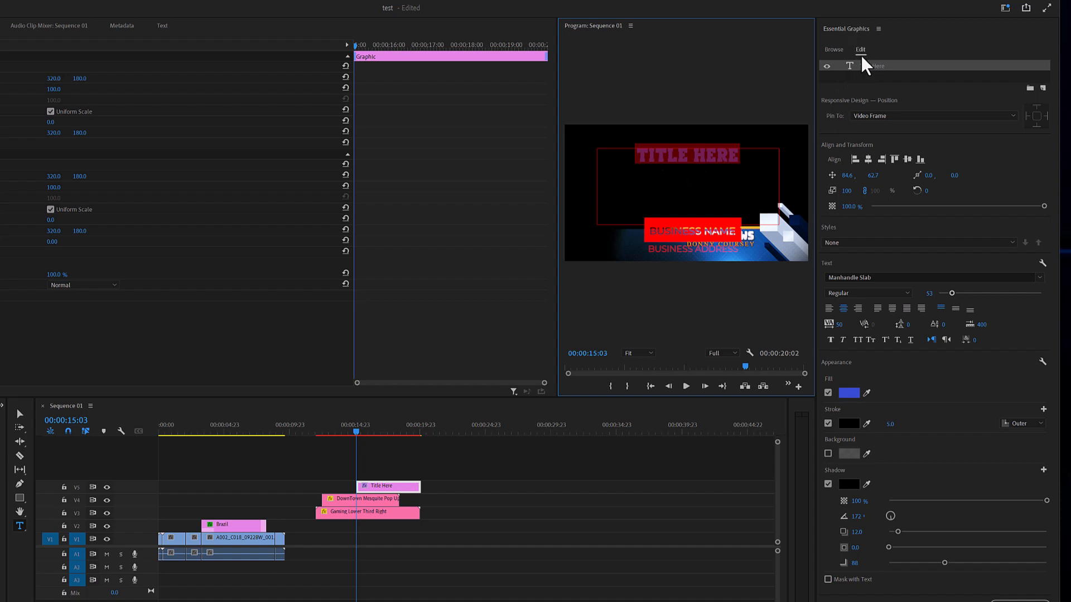
left_click(849, 391)
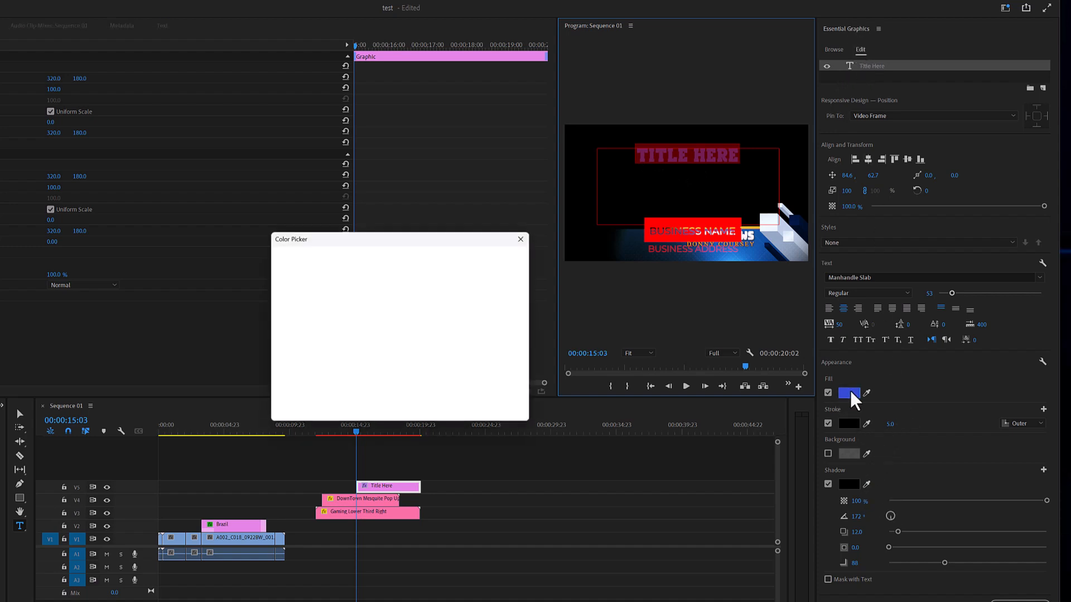
left_click(276, 402)
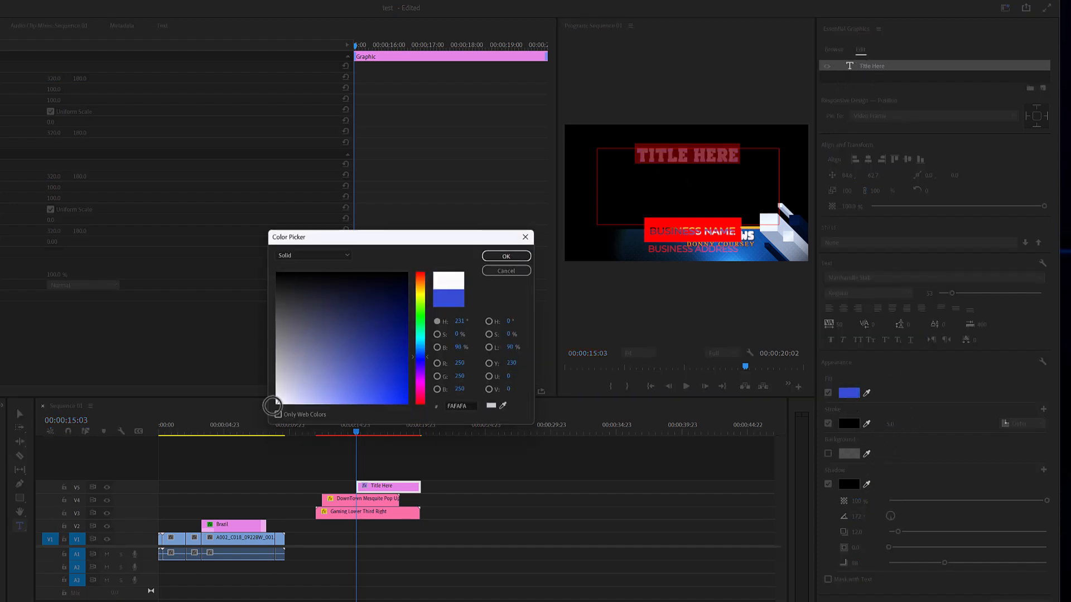
left_click(498, 256)
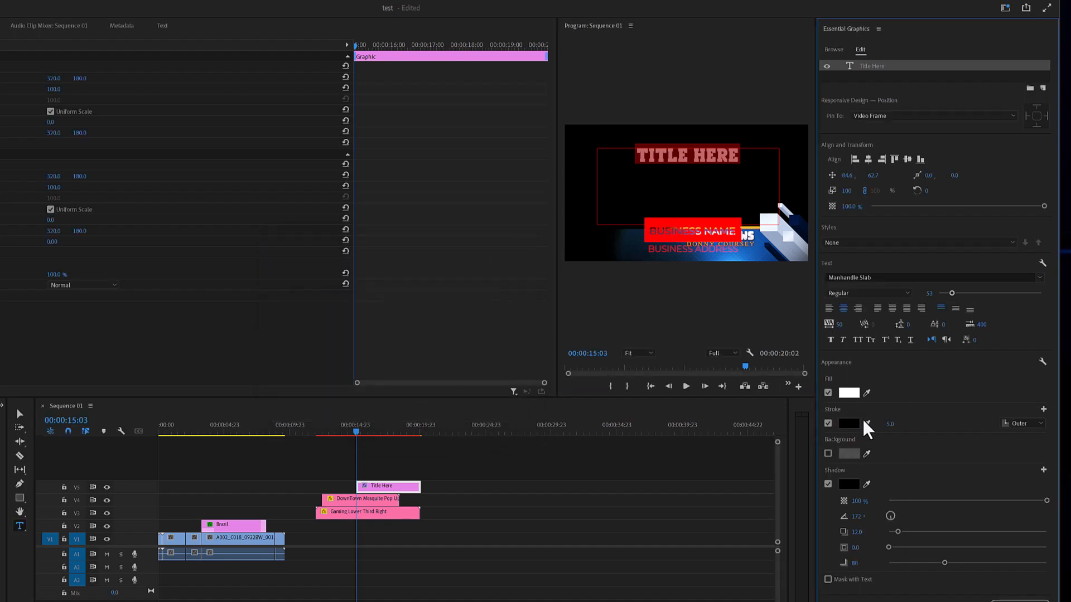
- Give the "Title Here" text a red FF0000 stroke and set the stroke width to 1.0
left_click(845, 423)
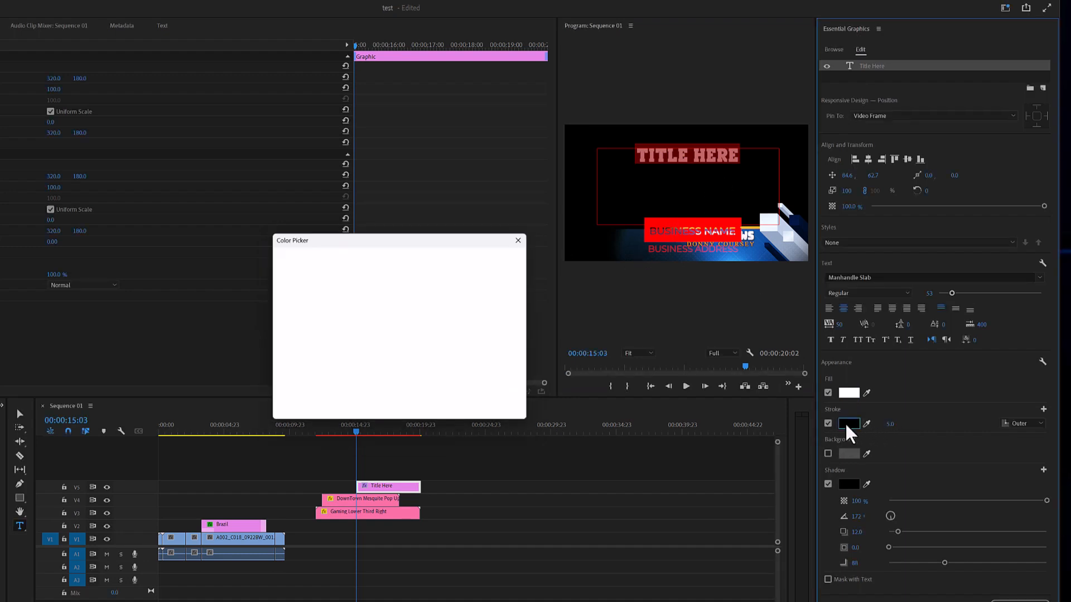
left_click_drag(398, 393, 415, 418)
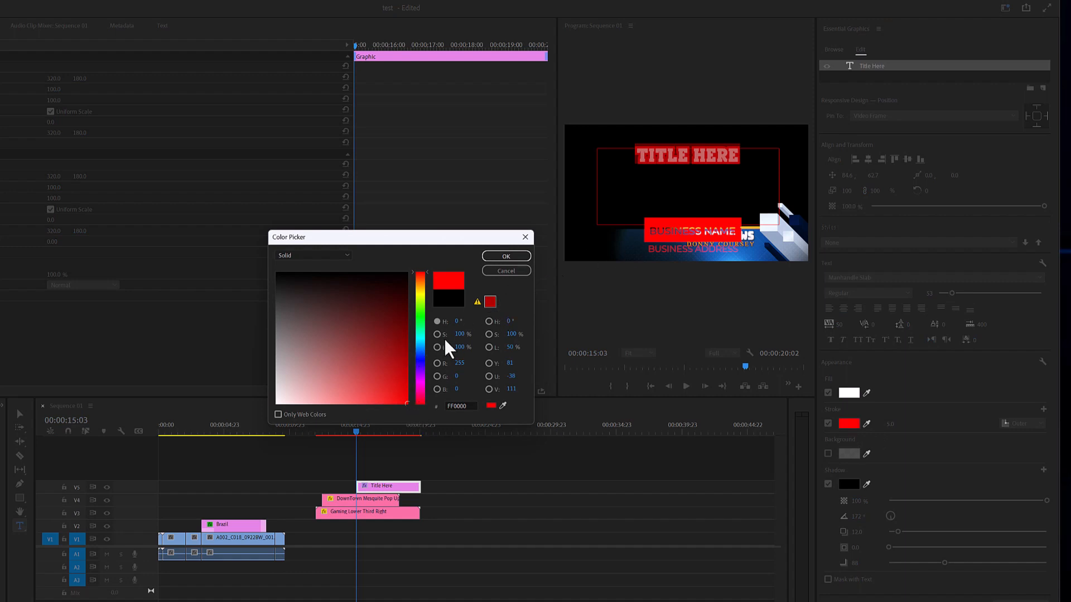
left_click(510, 256)
left_click(735, 183)
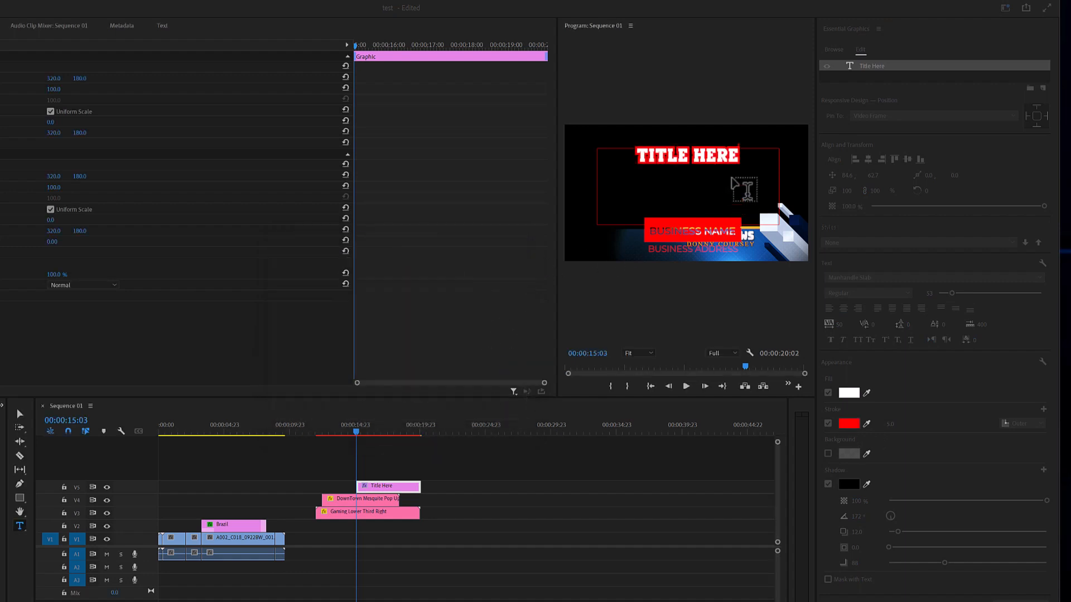
left_click_drag(747, 166, 624, 160)
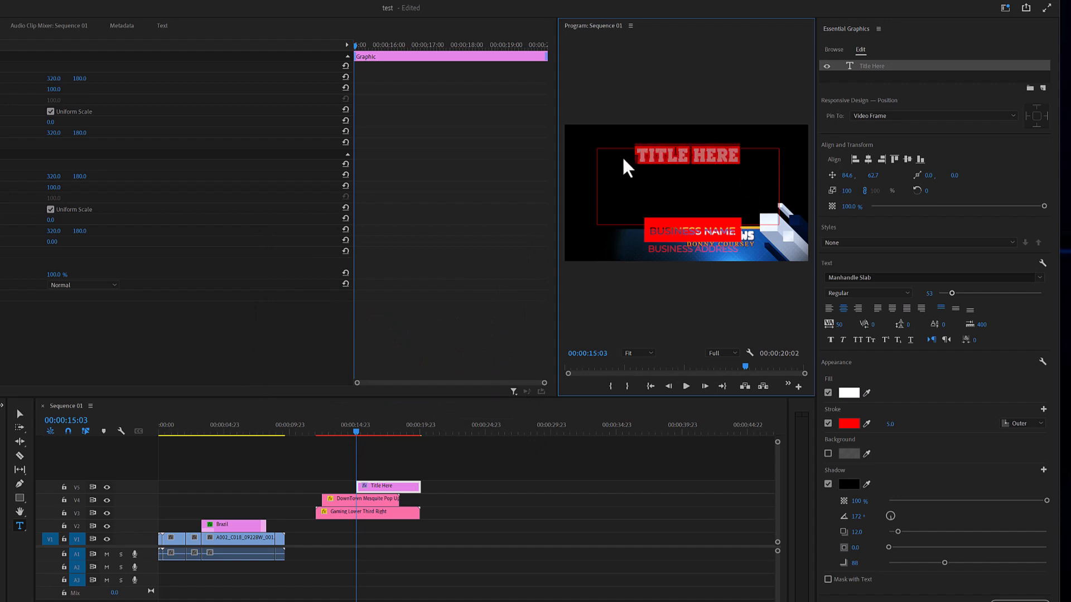
left_click_drag(892, 425, 887, 425)
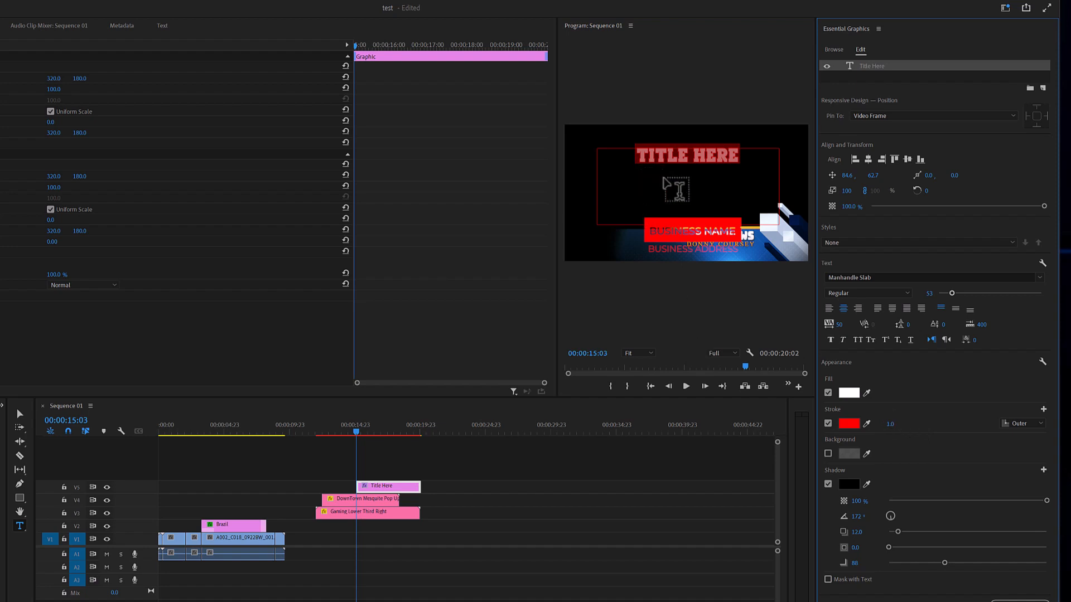
- Move the Title Here clip along V5 to an empty stretch of the sequence and place the playhead on it at 00:00:26:19
left_click(20, 414)
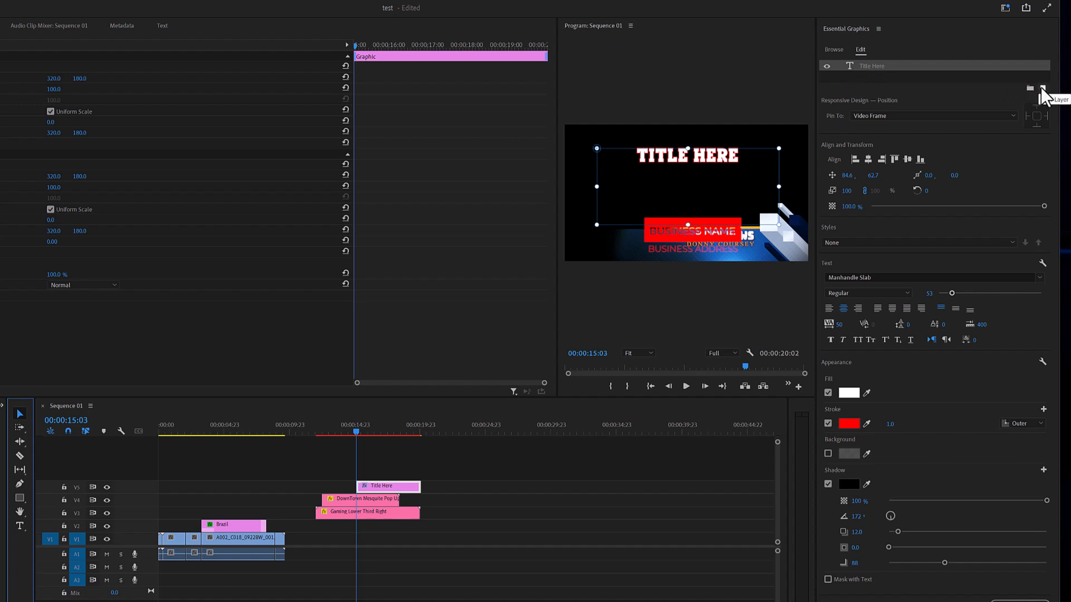
left_click_drag(384, 489, 525, 494)
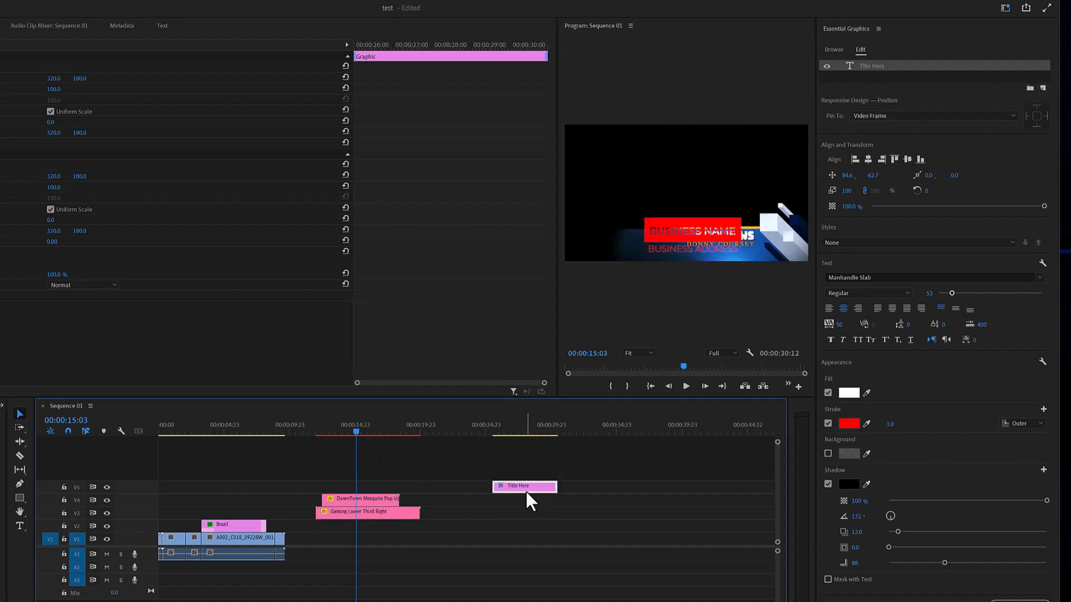
left_click(510, 430)
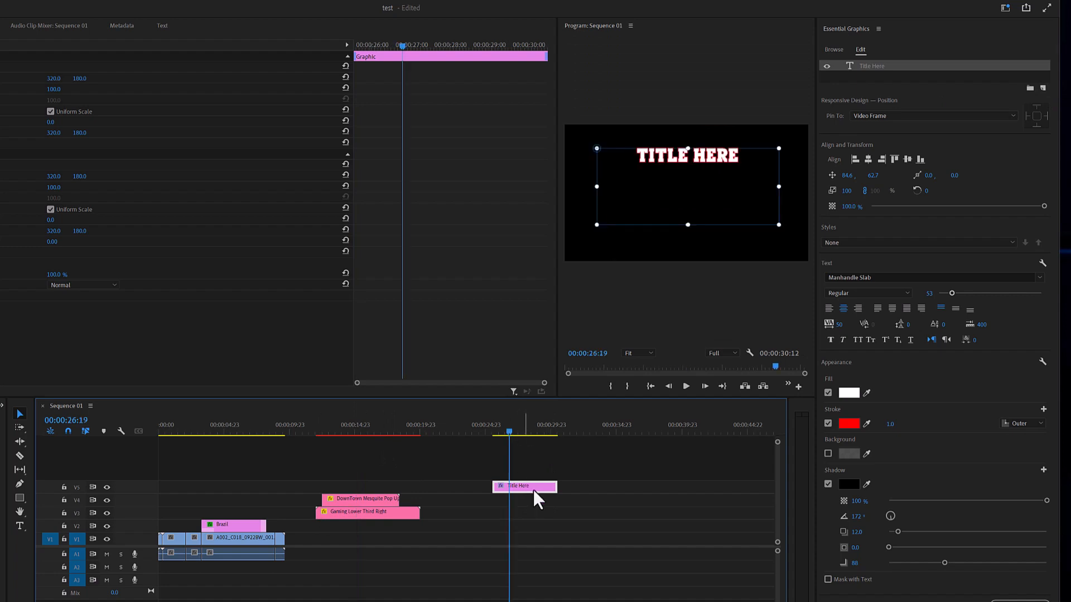
- Add a 300 × 200 rectangle layer to the title graphic and move it behind the title's area to position 322.0, 135.0
left_click(21, 499)
left_click(1042, 88)
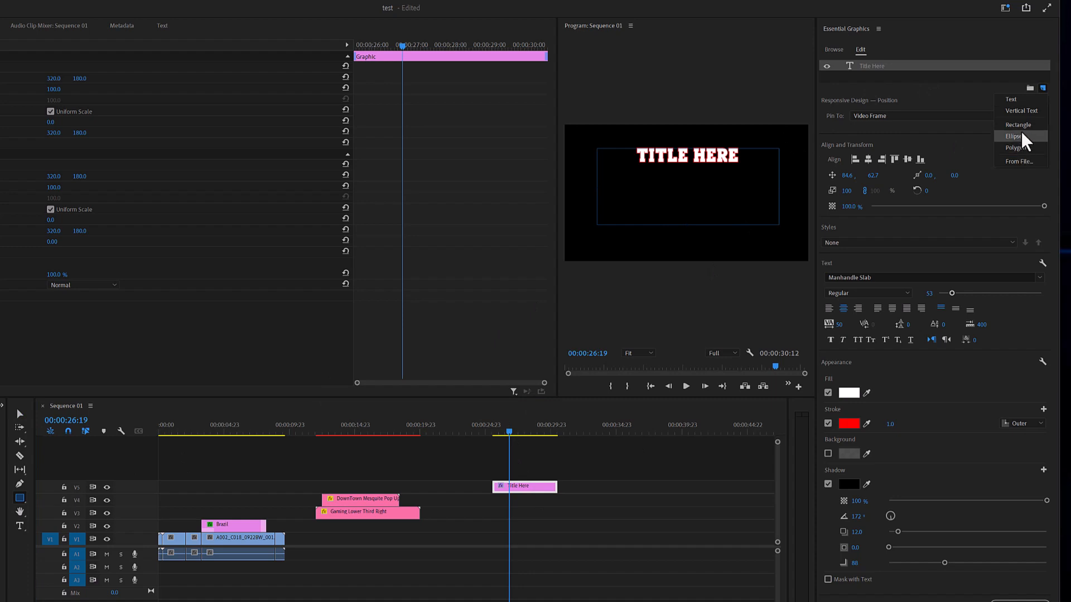
left_click(1023, 126)
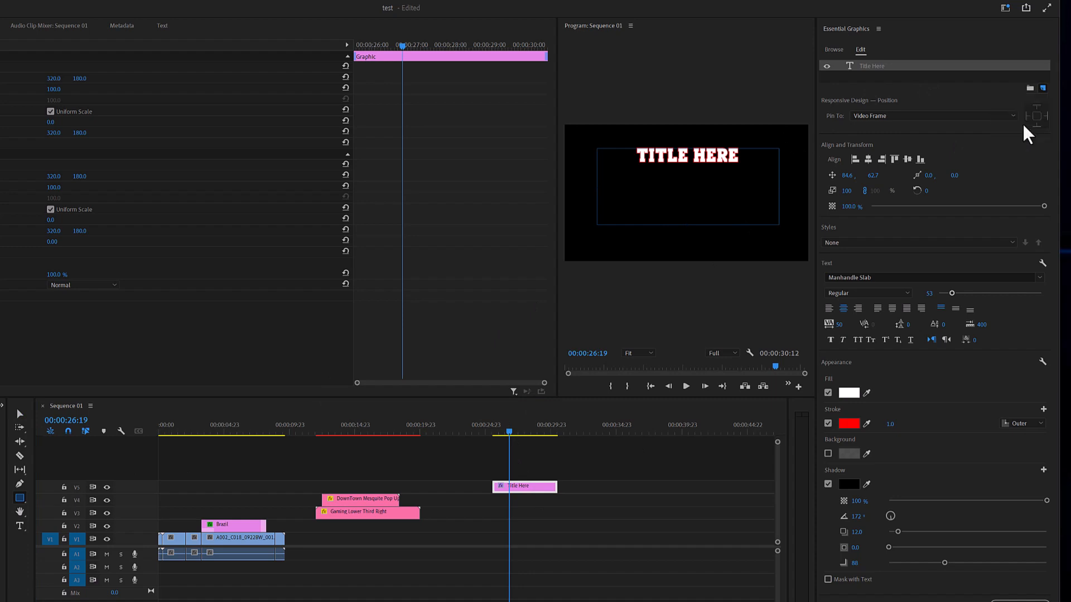
left_click(20, 414)
mouse_move(673, 162)
left_mouse_down()
mouse_move(677, 193)
mouse_move(689, 189)
left_mouse_up()
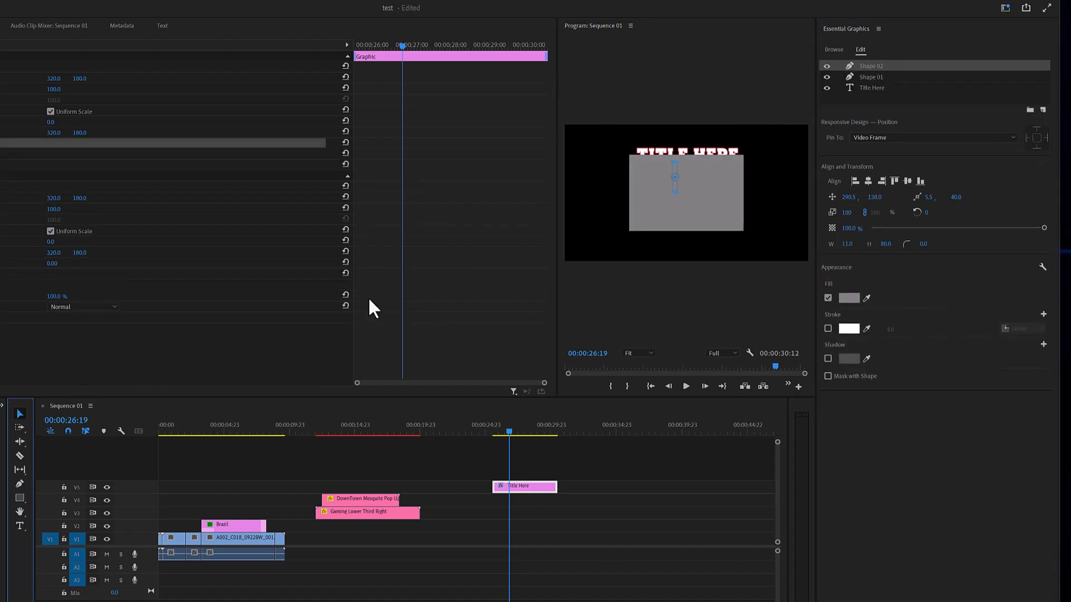
left_click(687, 206)
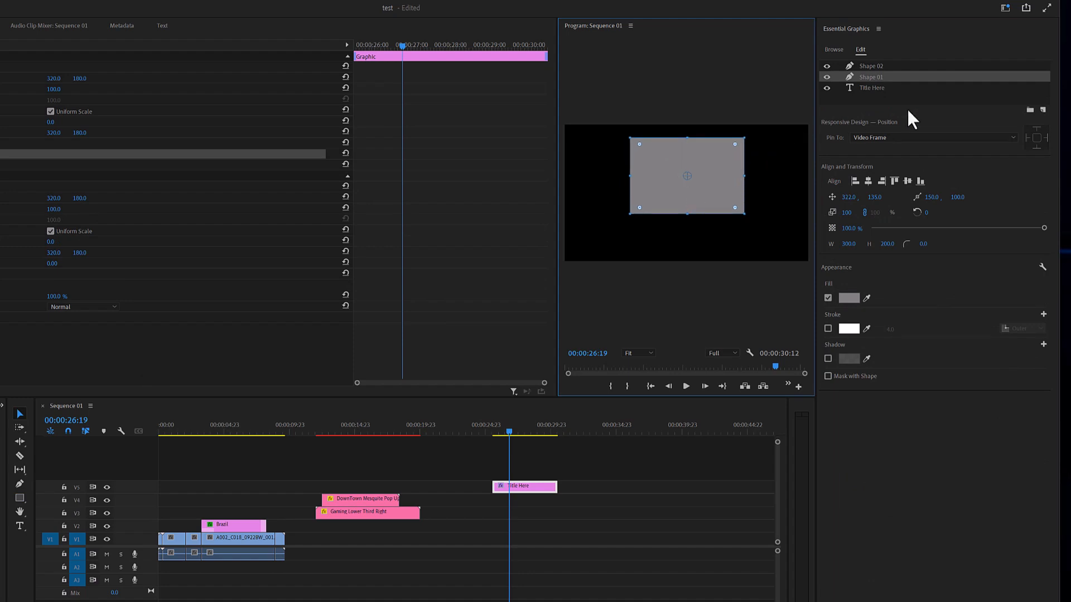
- Reorder the layers with Title Here above both shapes and Shape 01 lowest, and shrink Shape 01 to a height of 93.0
mouse_move(882, 75)
left_mouse_down()
mouse_move(881, 100)
mouse_move(880, 89)
left_mouse_up()
left_click(875, 65)
left_click(870, 88)
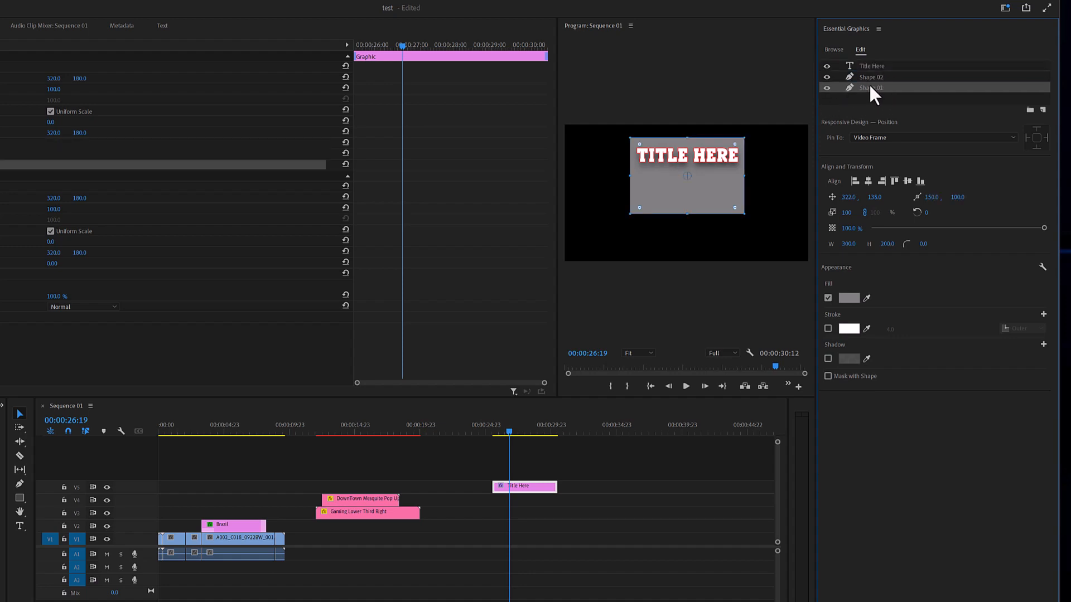
left_click_drag(687, 213, 692, 172)
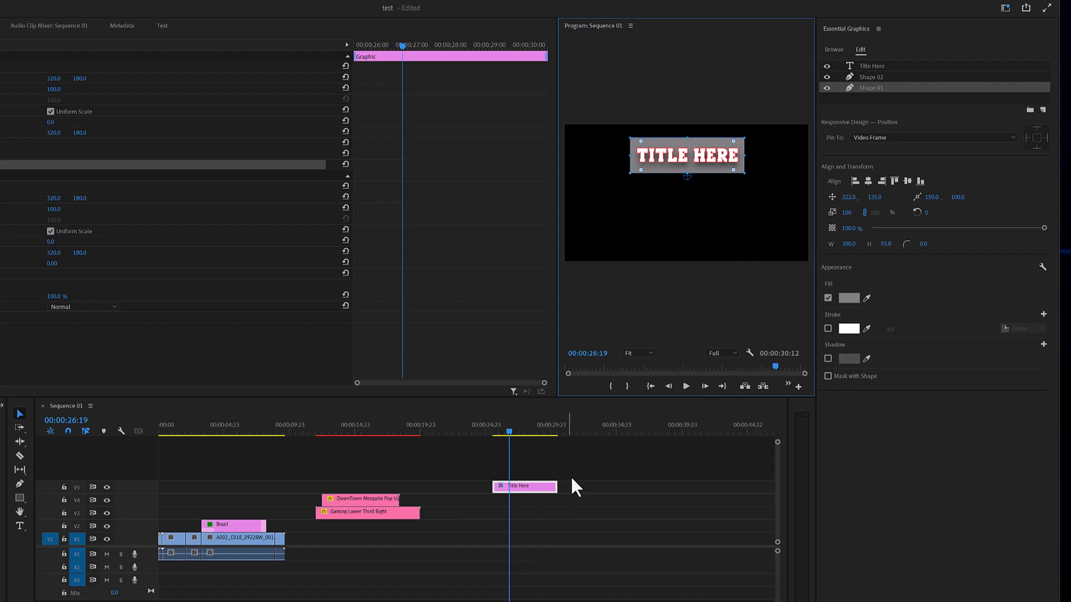
- Move the Title Here clip further along V5 and place the playhead in the empty gap before it at 00:00:23:18
left_click(571, 477)
left_click_drag(527, 484, 619, 485)
left_click(622, 429)
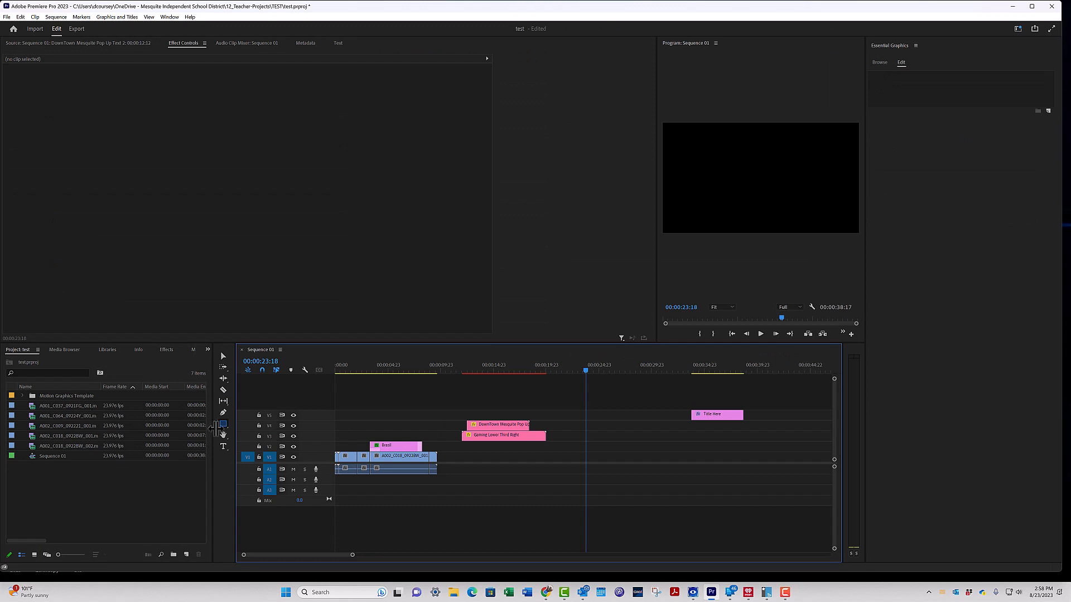
- Draw a rectangle about 391 × 153 as a separate graphic and move its clip to V4, overlapping beneath the Title Here clip
left_click_drag(708, 154, 829, 199)
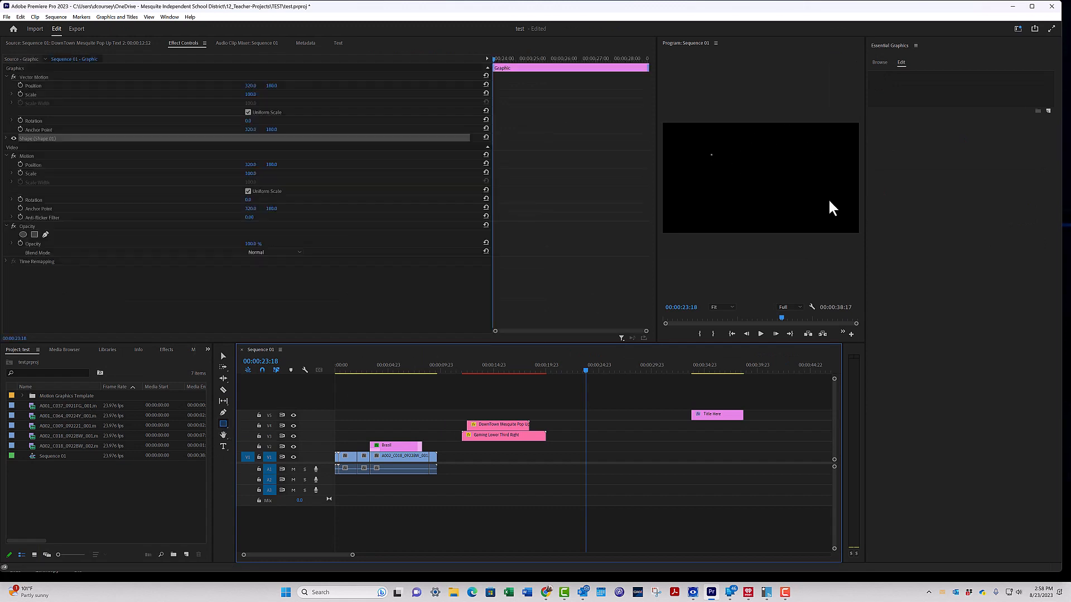
left_click_drag(613, 458, 762, 425)
left_click(720, 362)
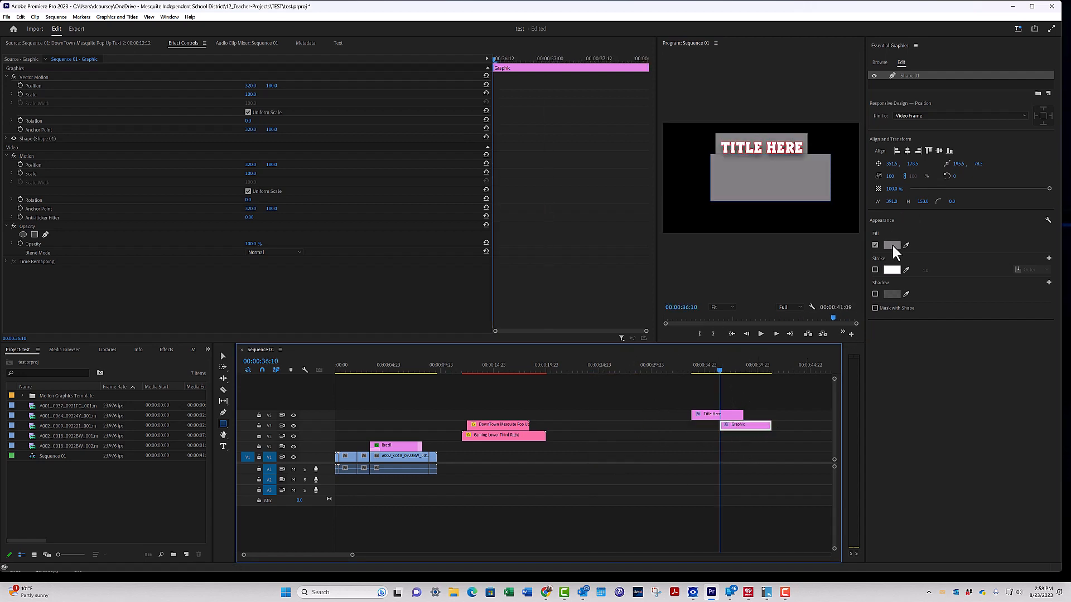
- Change the new rectangle's fill colour to red FF0606
left_click(891, 245)
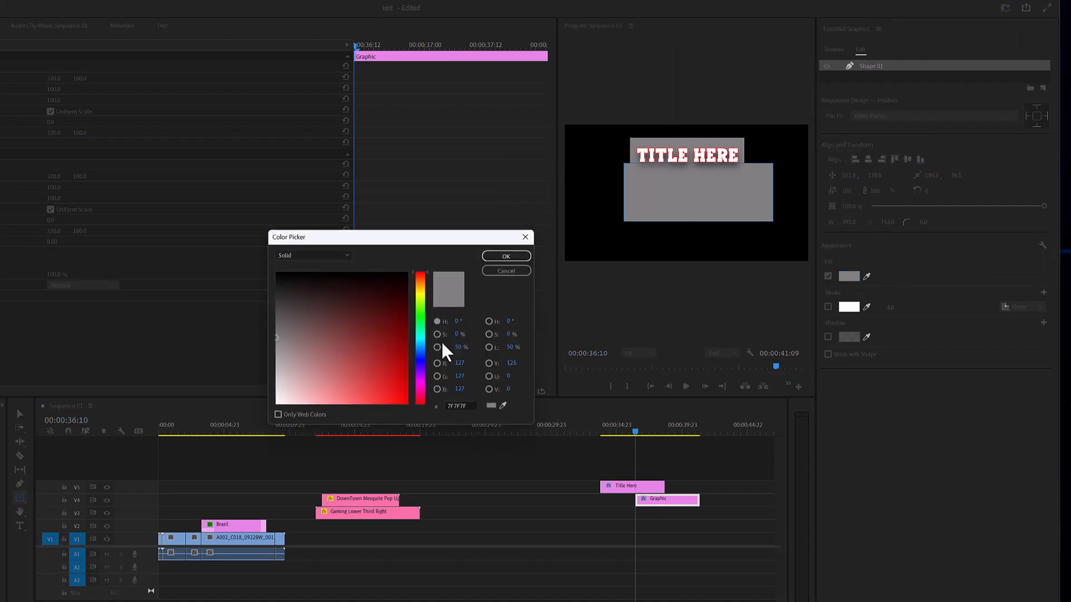
left_click(405, 402)
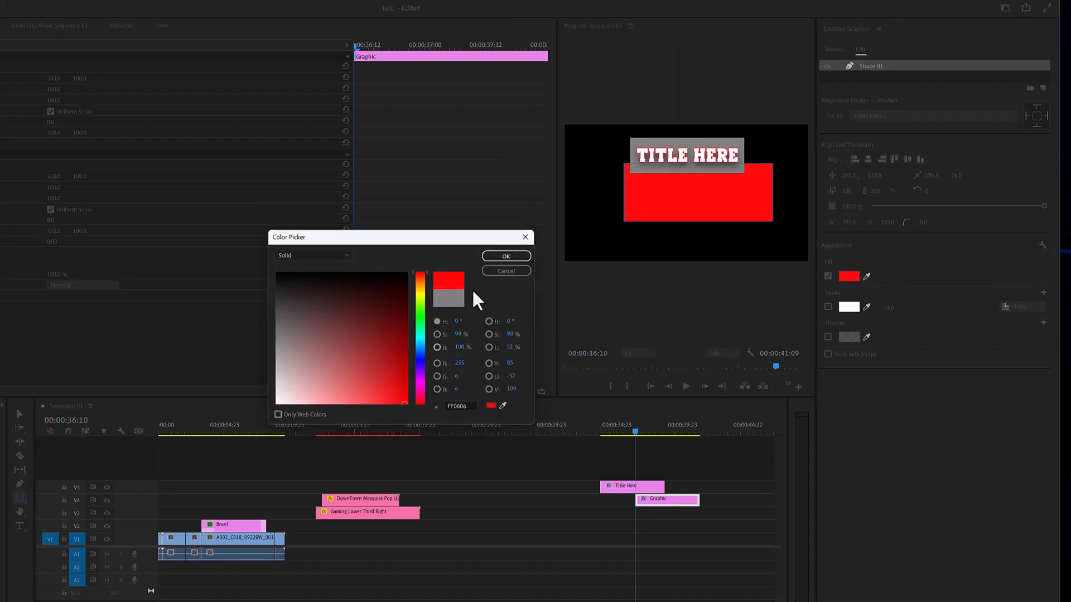
left_click(506, 255)
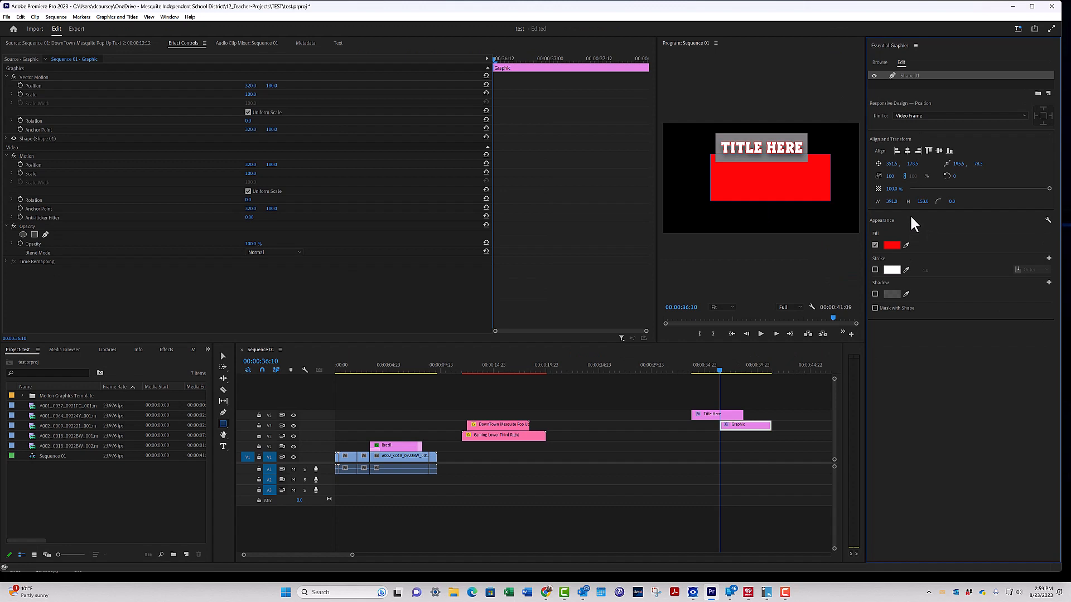
- Install the motion graphics template "MSEB Lower Third Title-2023.mogrt" from 00_Resources\Essential Graphics Templates on the S: drive
left_click(879, 62)
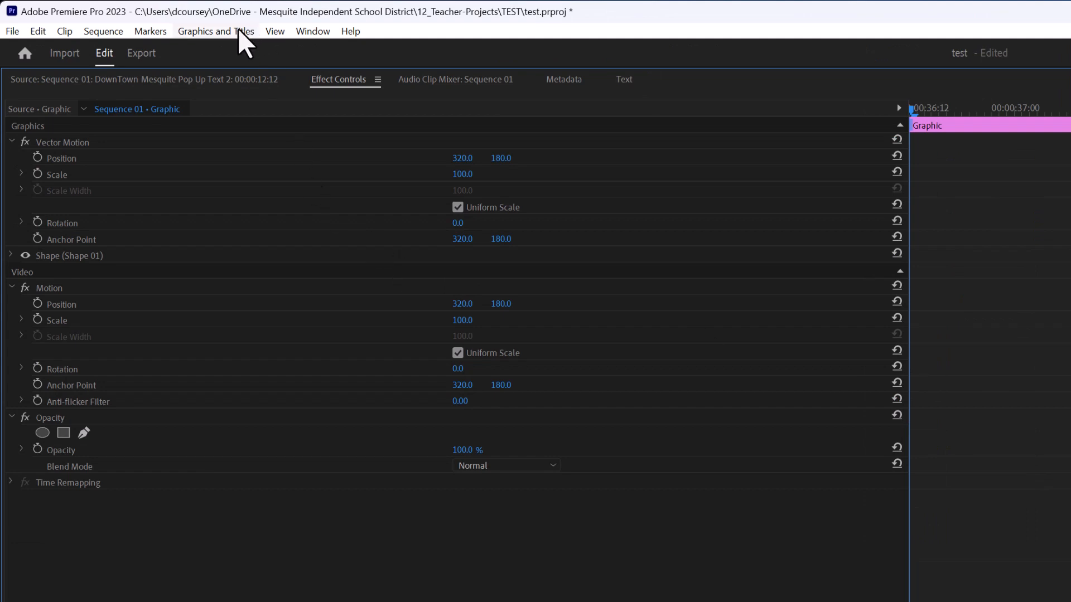
left_click(223, 31)
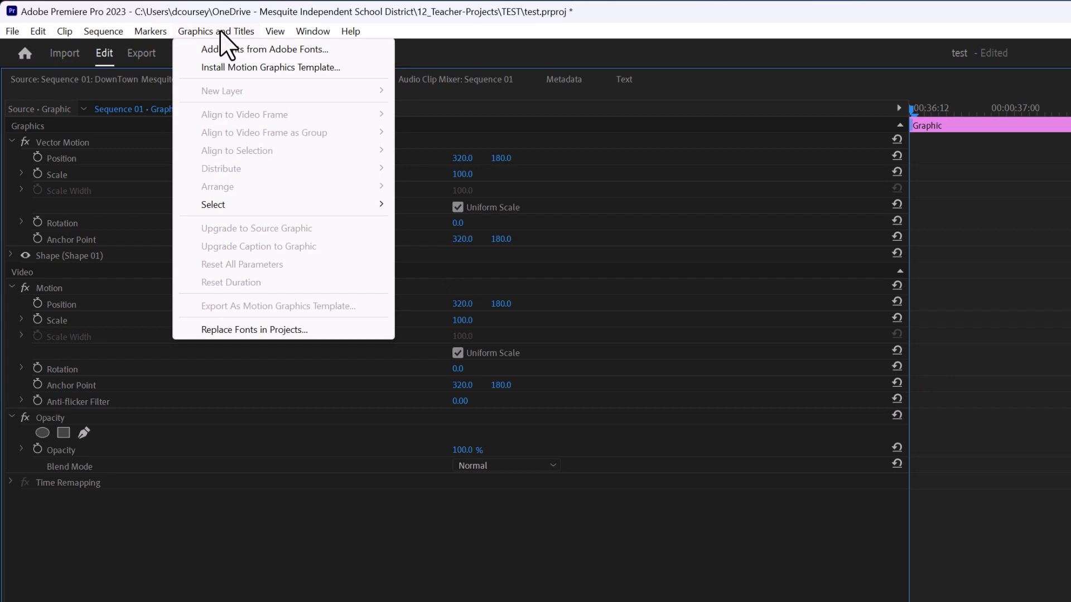
left_click(237, 67)
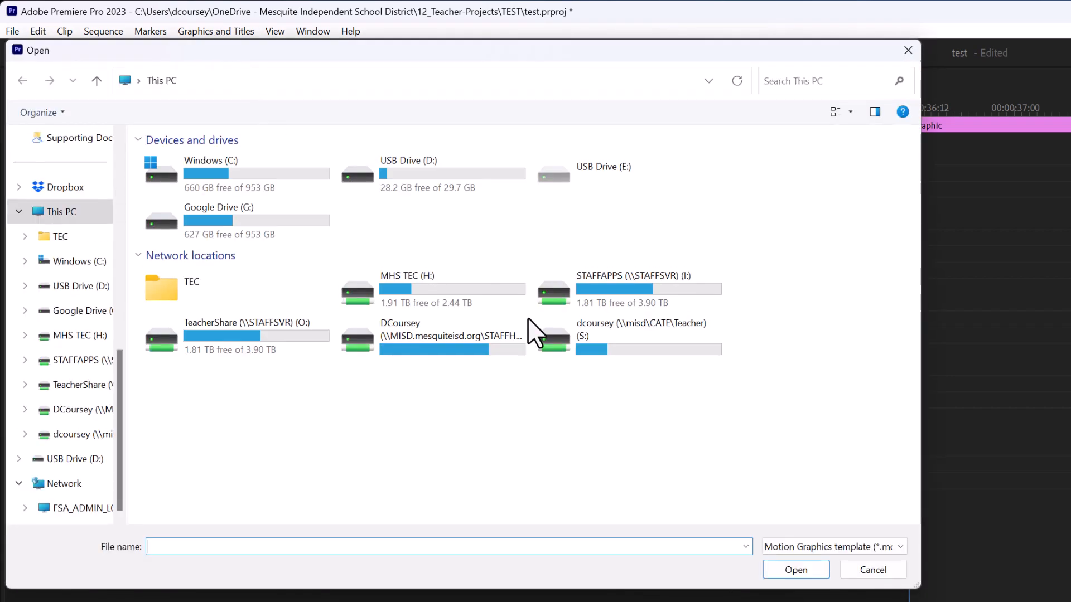
double_click(629, 342)
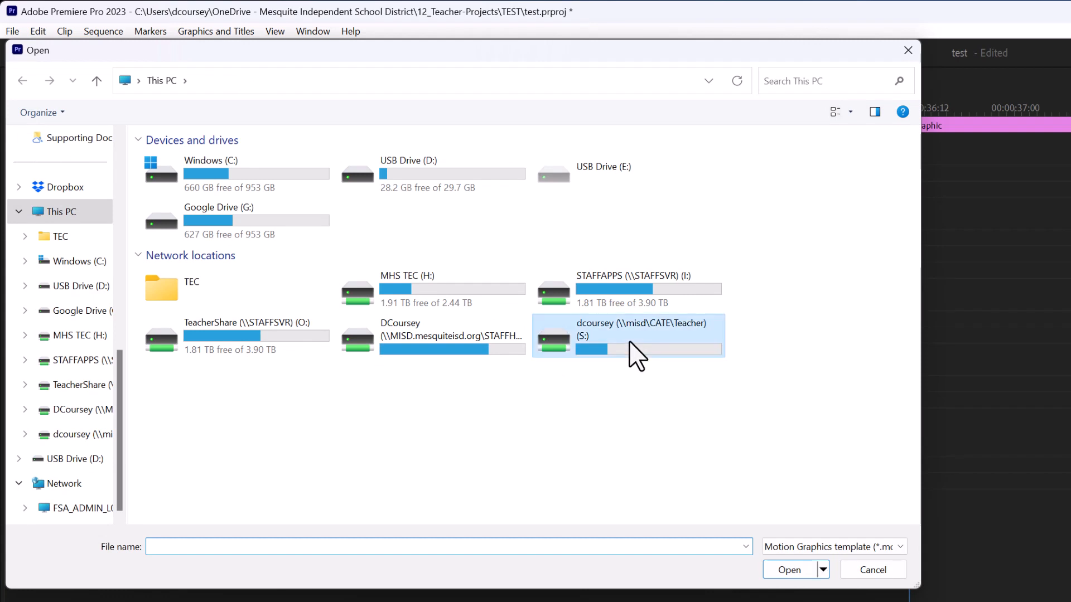
double_click(200, 162)
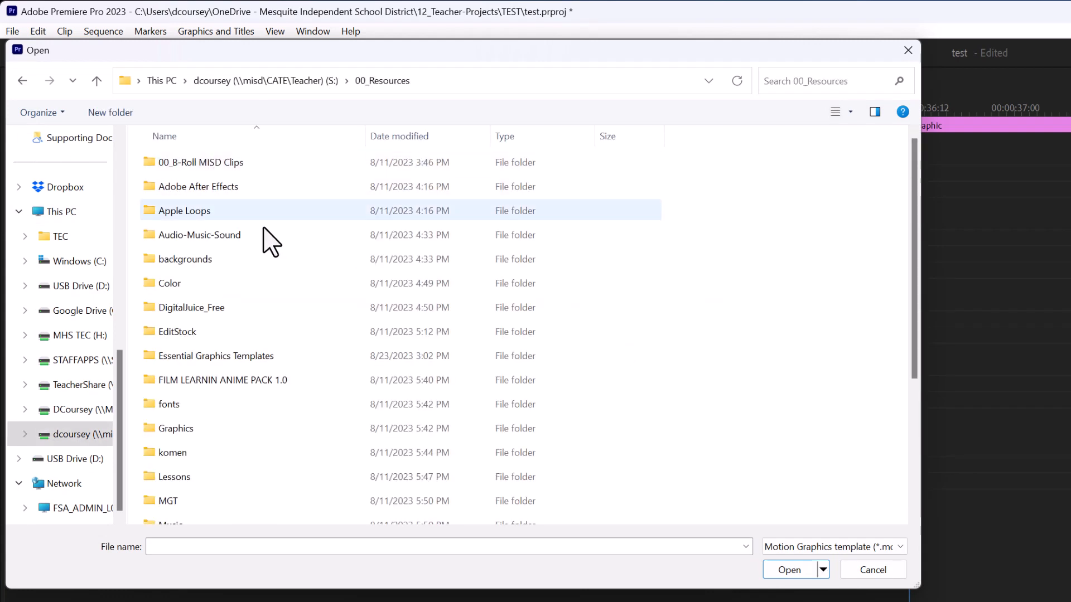
double_click(233, 366)
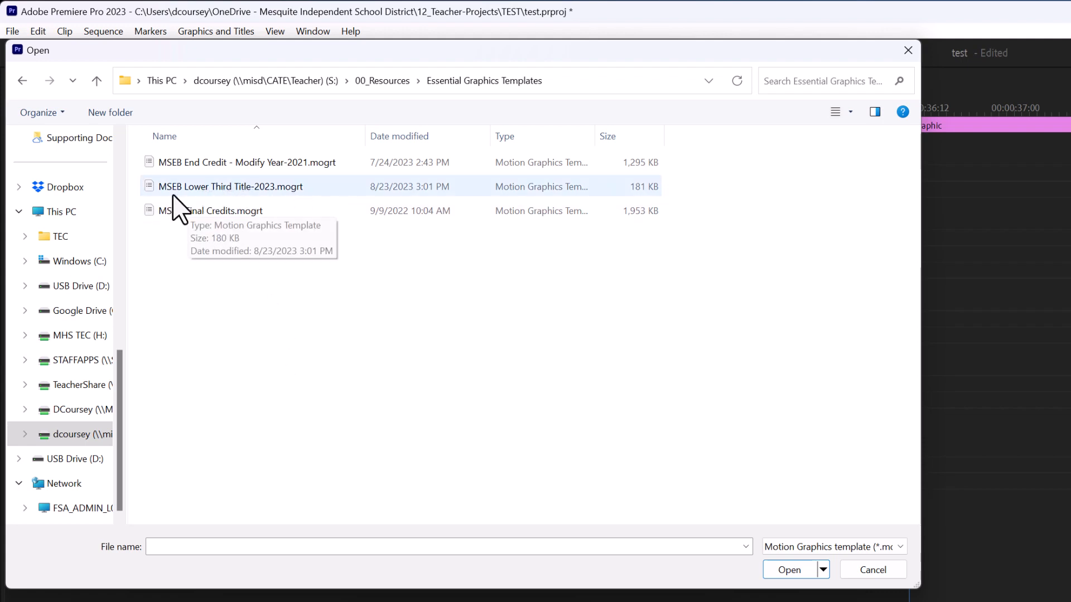
left_click(228, 190)
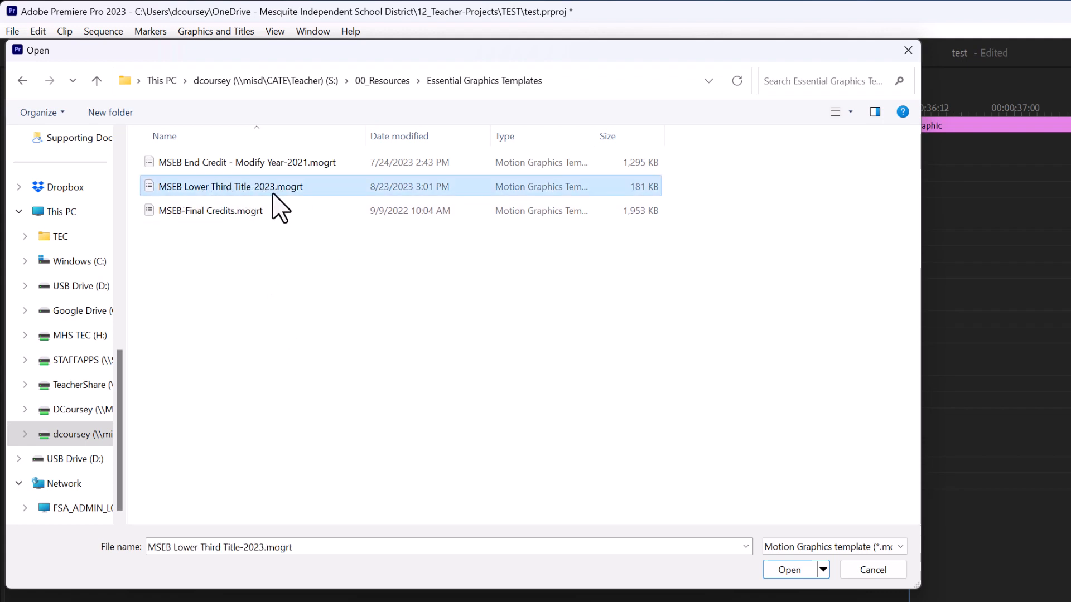
left_click(791, 573)
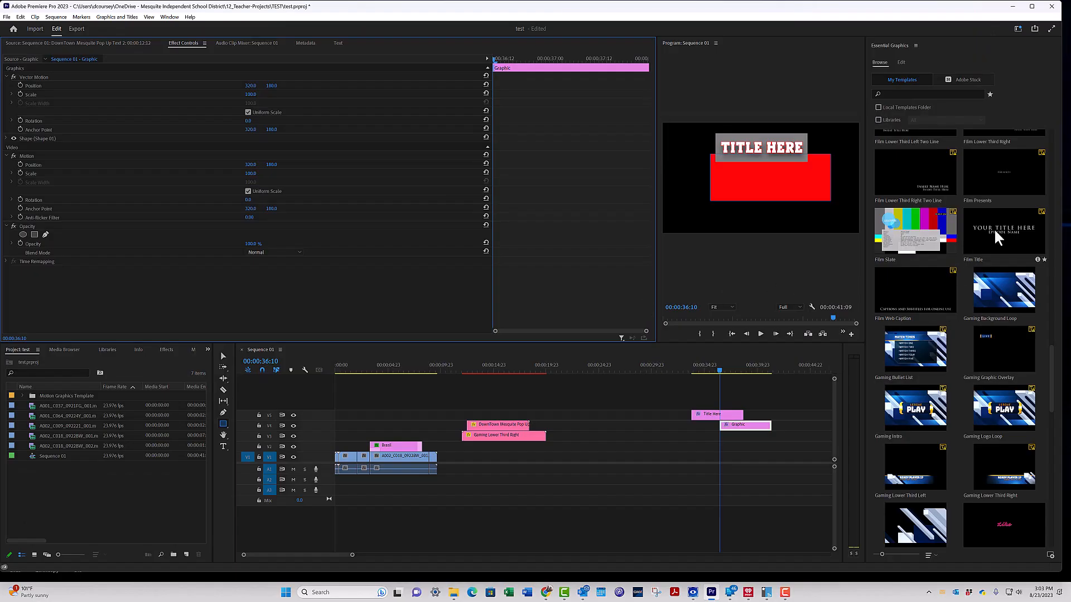
- Search the templates for "mseb" and place the year-numbered MSEB Lower Third Title on V4 before the Title Here clip, accepting the font substitution
left_click(922, 93)
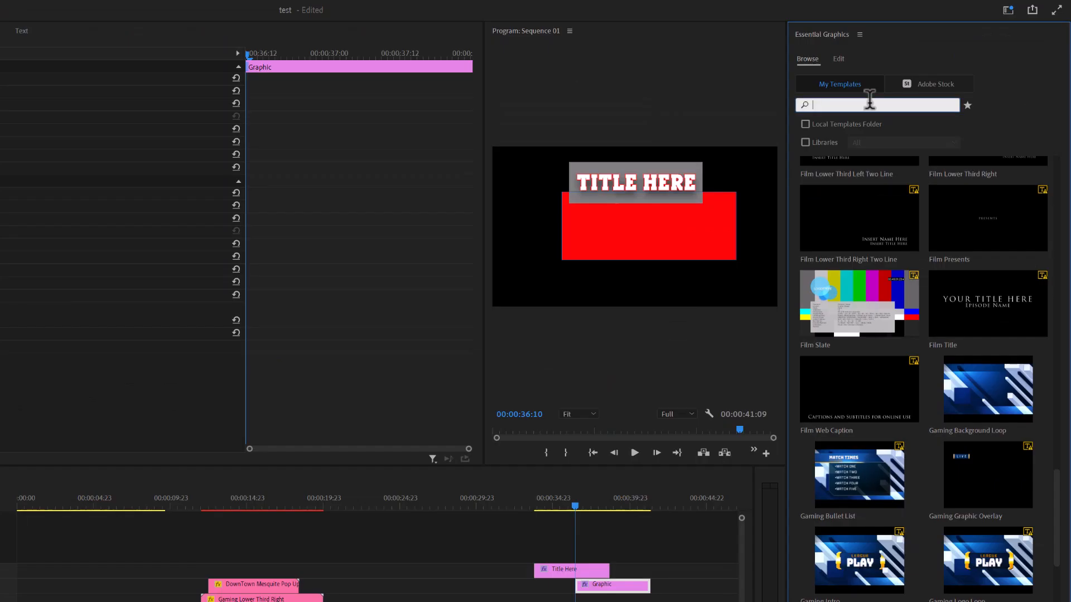
type("mseb")
key("Return")
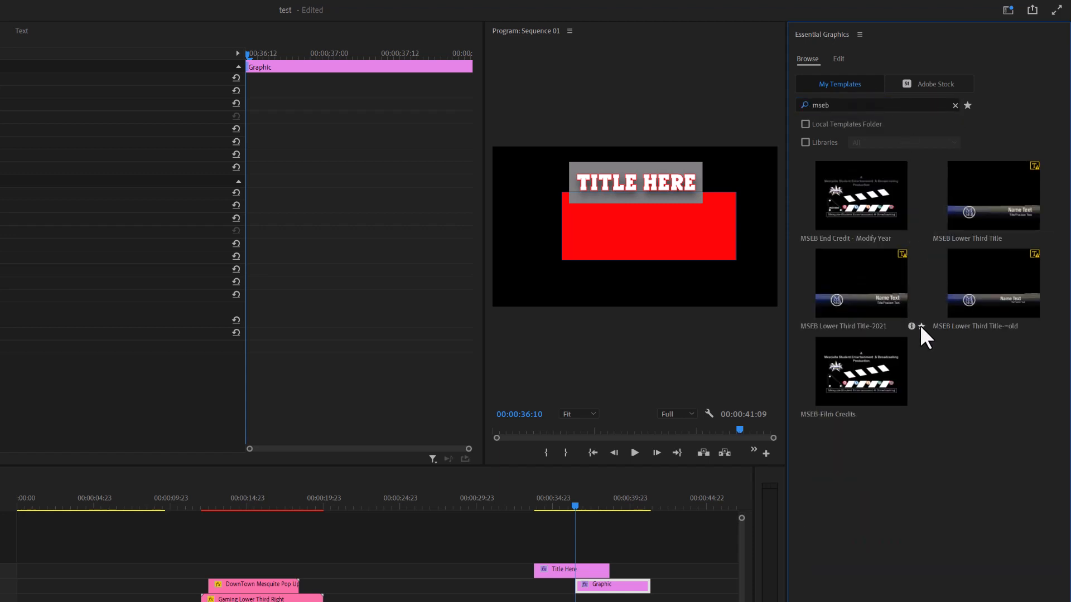
left_click(887, 307)
left_click_drag(880, 296, 395, 568)
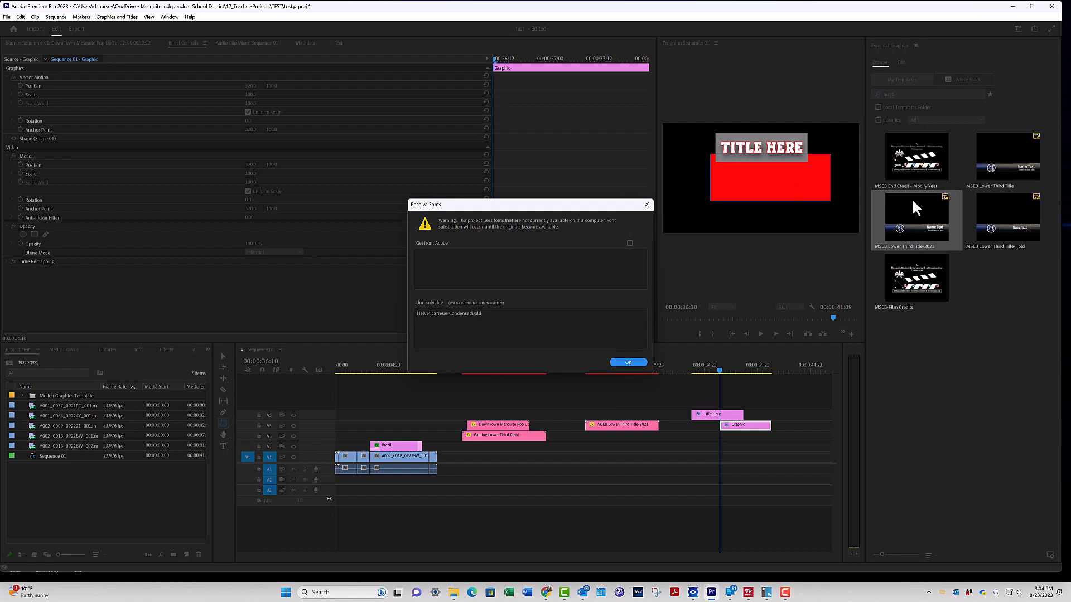
left_click(625, 361)
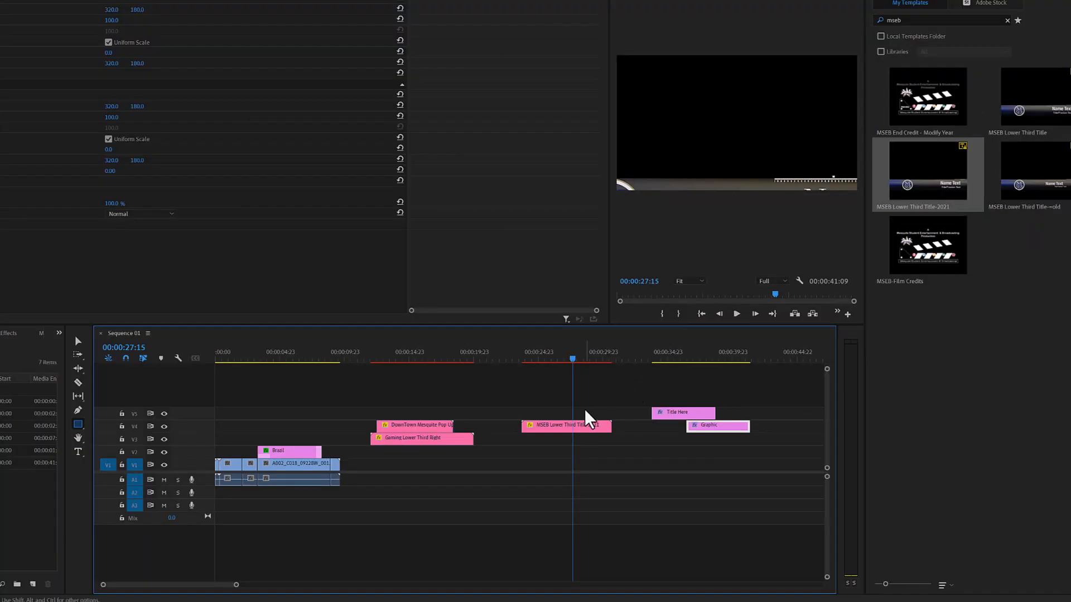
- Scale the MSEB lower third clip on V4 to the frame size and scrub through it to preview the result
right_click(579, 426)
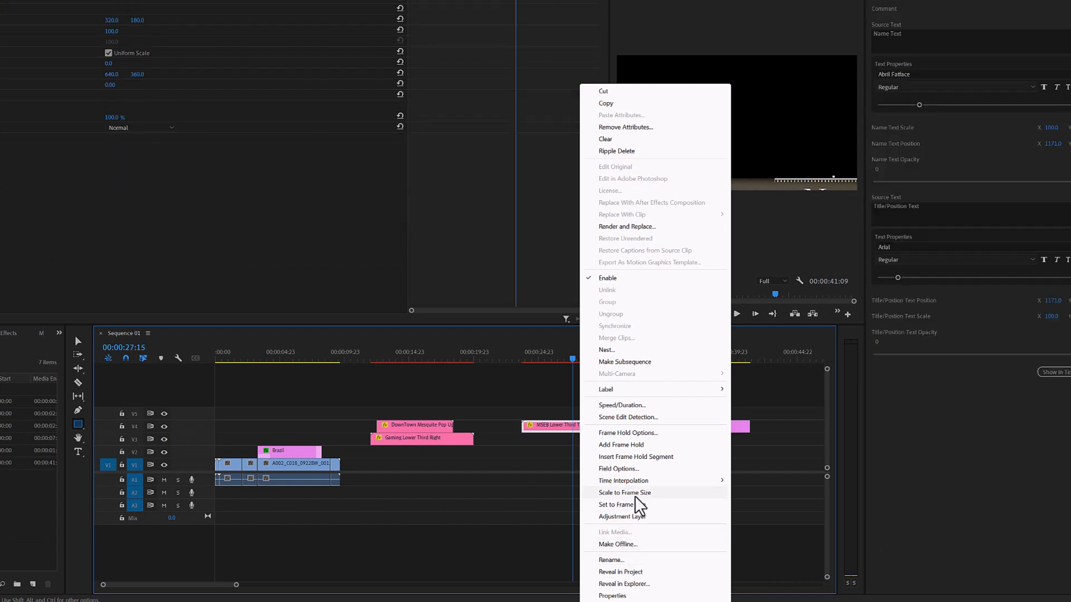
left_click(635, 495)
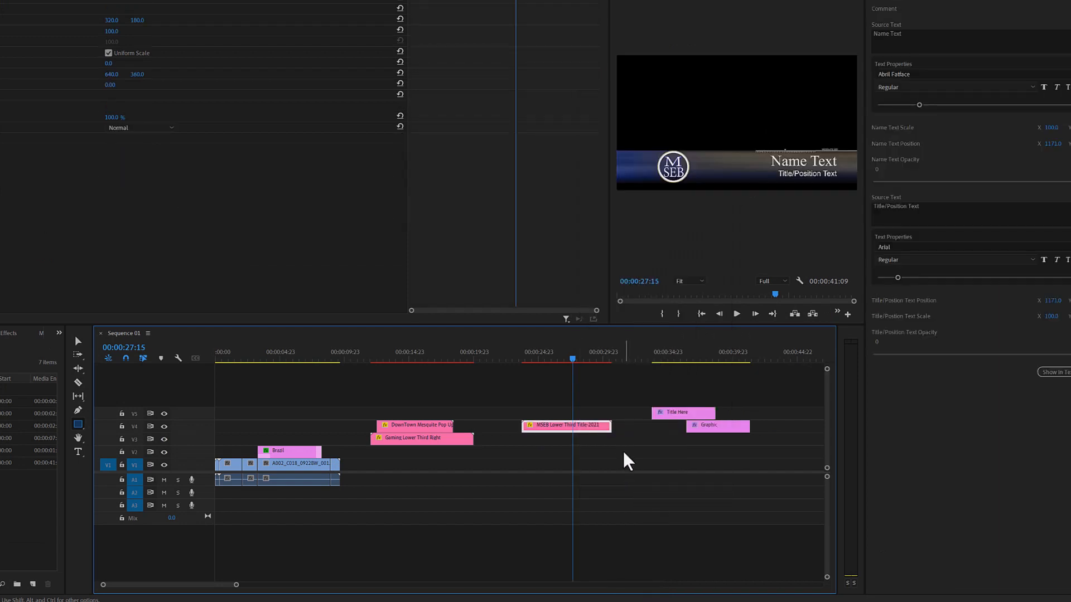
left_click_drag(555, 359, 578, 358)
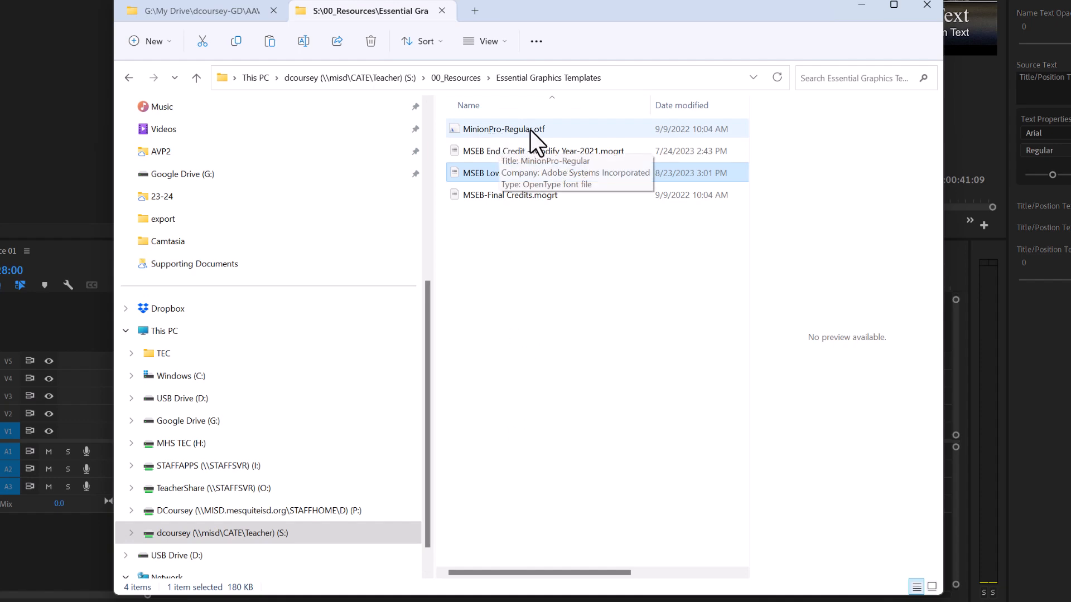
- Install the font MinionPro-Regular.otf from the Essential Graphics Templates folder and return to Premiere Pro
double_click(477, 130)
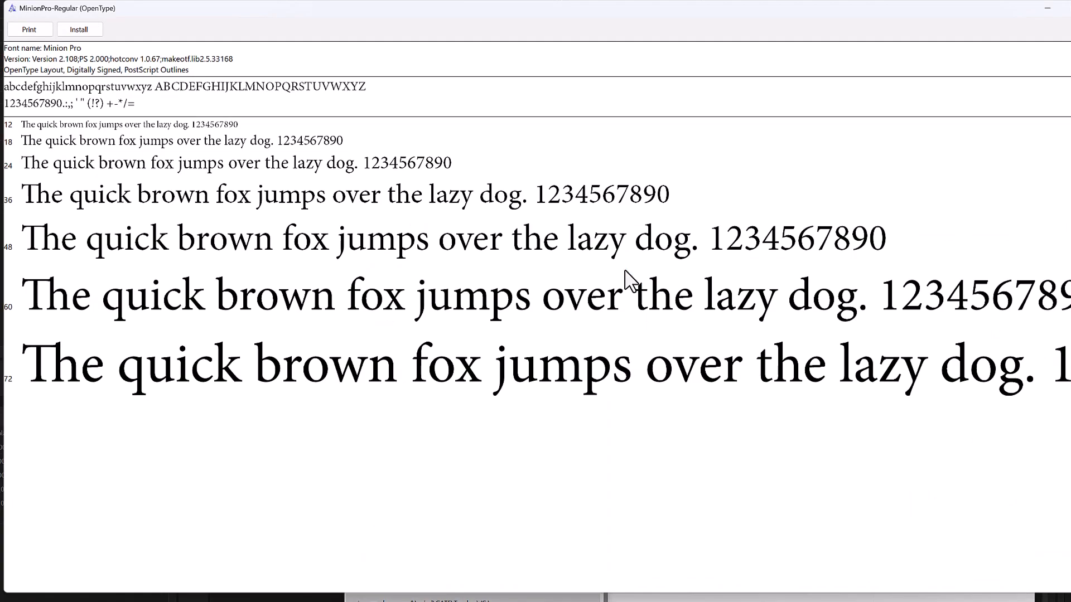
left_click(76, 30)
left_click(1047, 8)
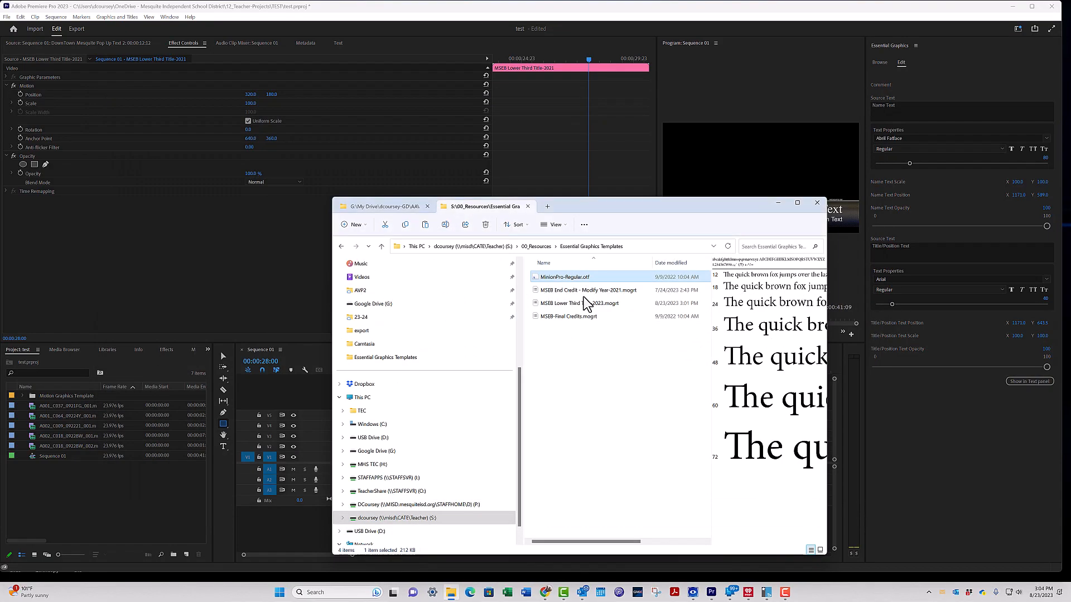
left_click(780, 204)
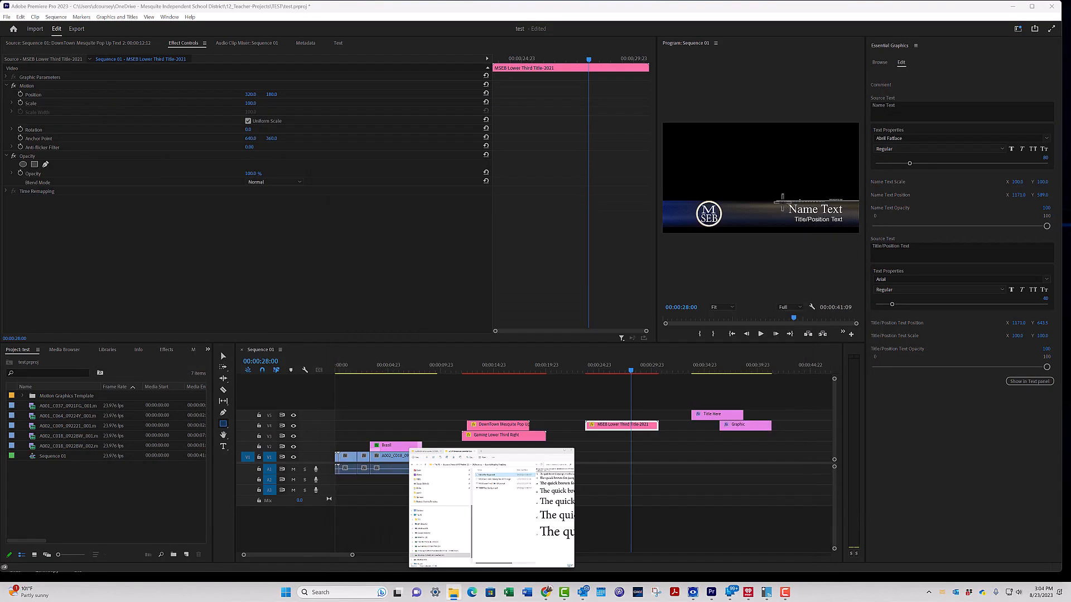
- Replace the MSEB lower third's name text with the presenter's full name and its title/position text with "Teacher"
left_click_drag(605, 364, 632, 364)
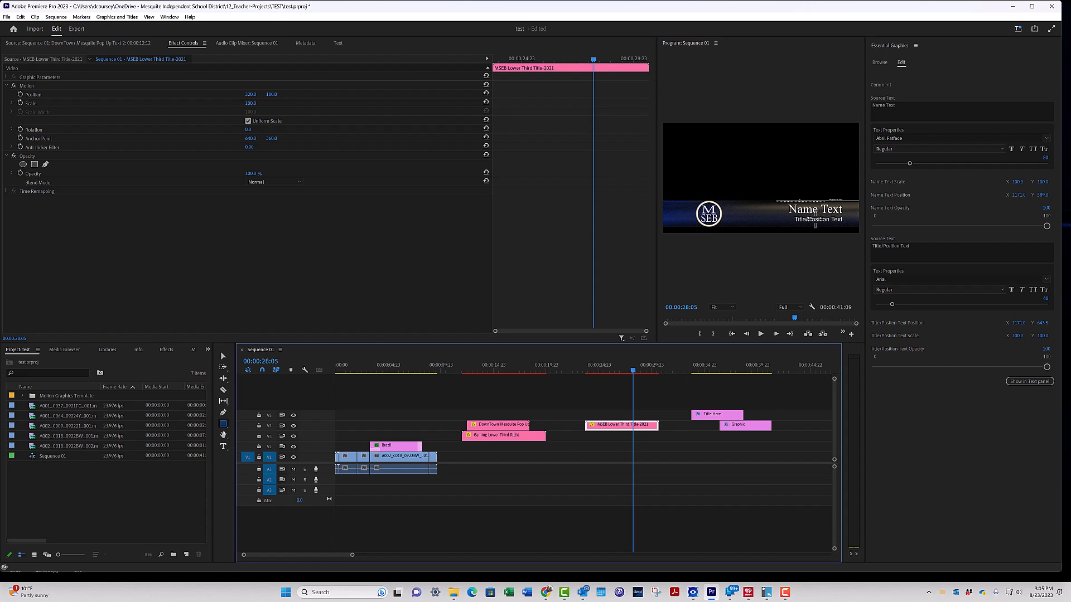
left_click(886, 108)
type("Donny Coursey")
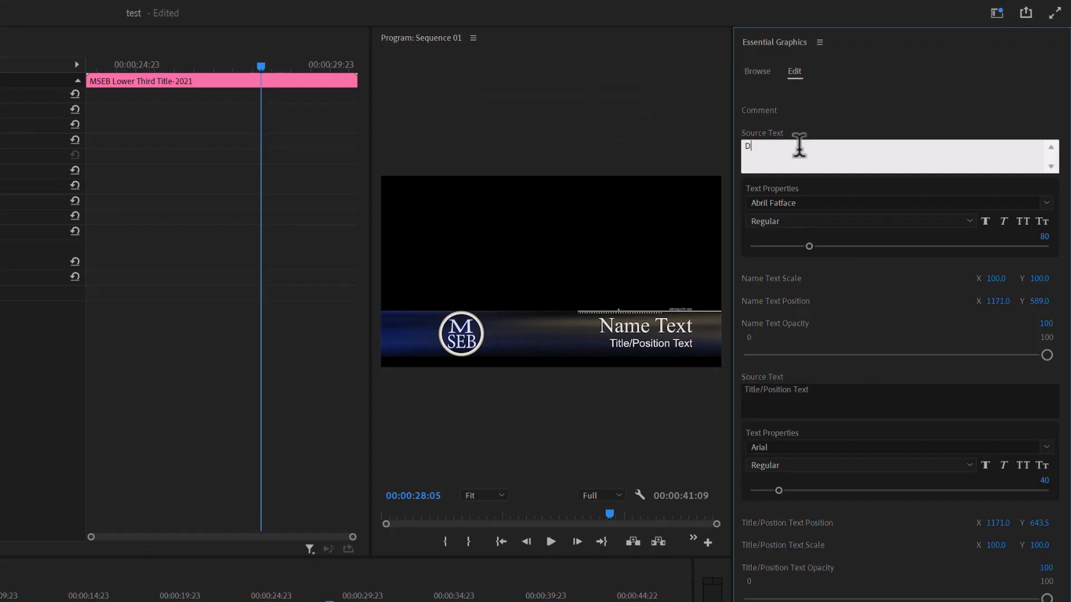
left_click(920, 248)
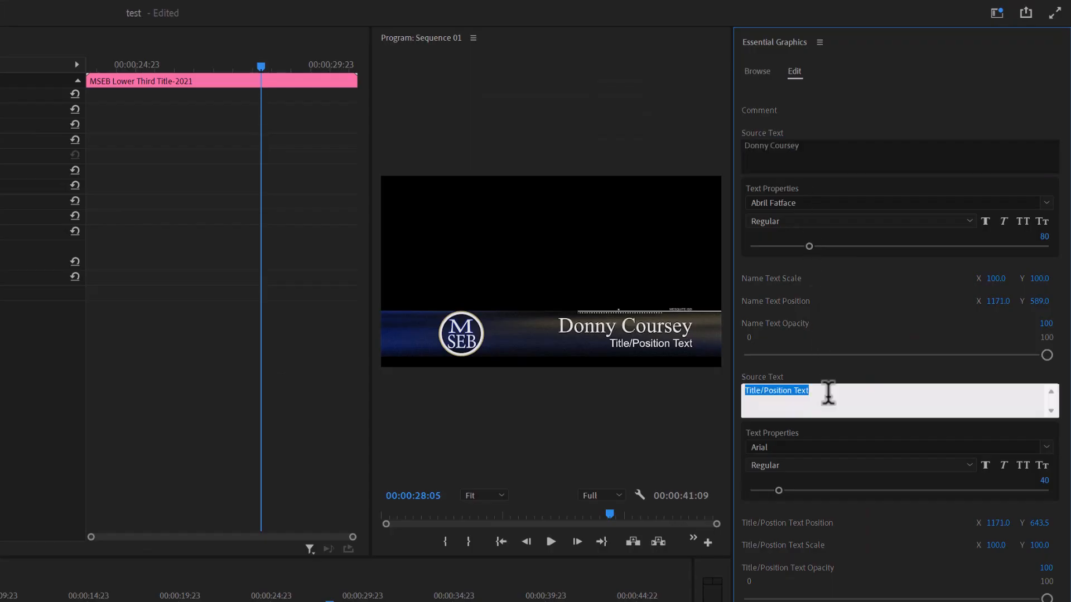
type("Teacher")
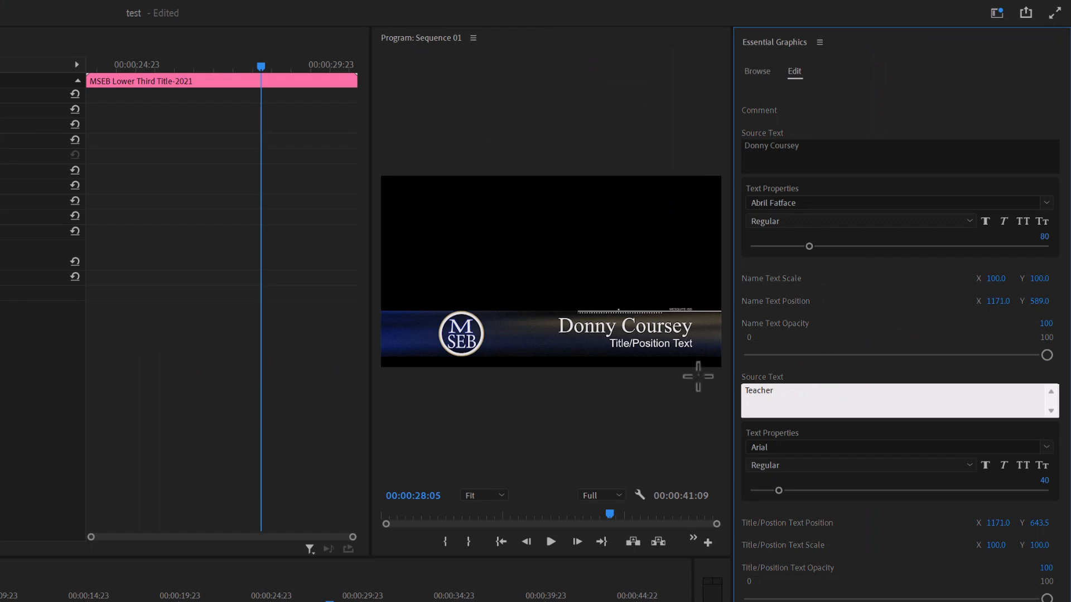
left_click(624, 376)
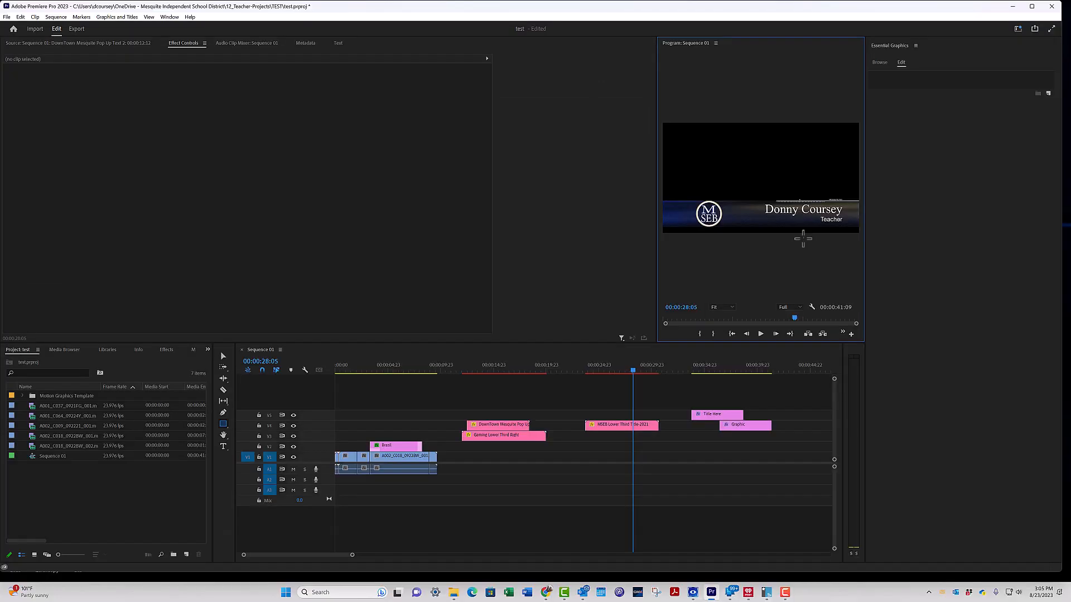